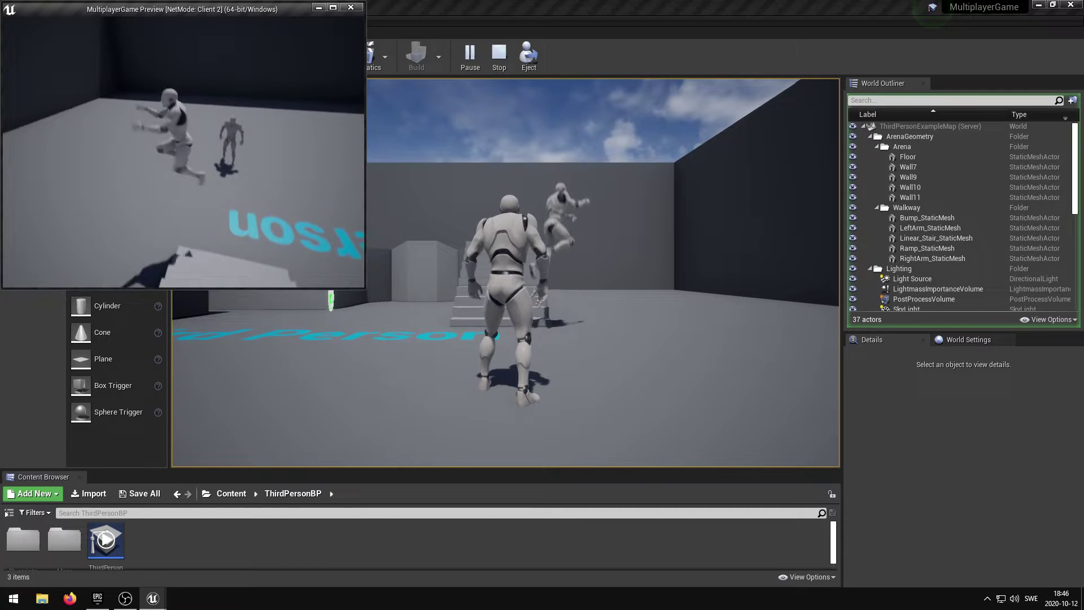
# Step: Run and jump the client's character, then run the server's character over to the other player
pyautogui.press('space')
pyautogui.press('w')
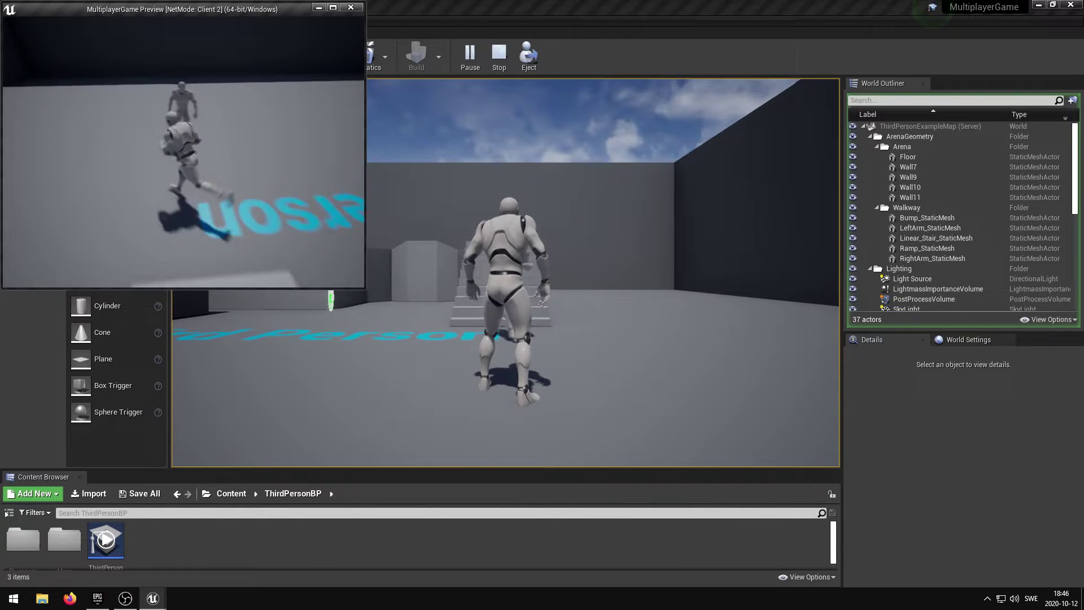
pyautogui.press('super')
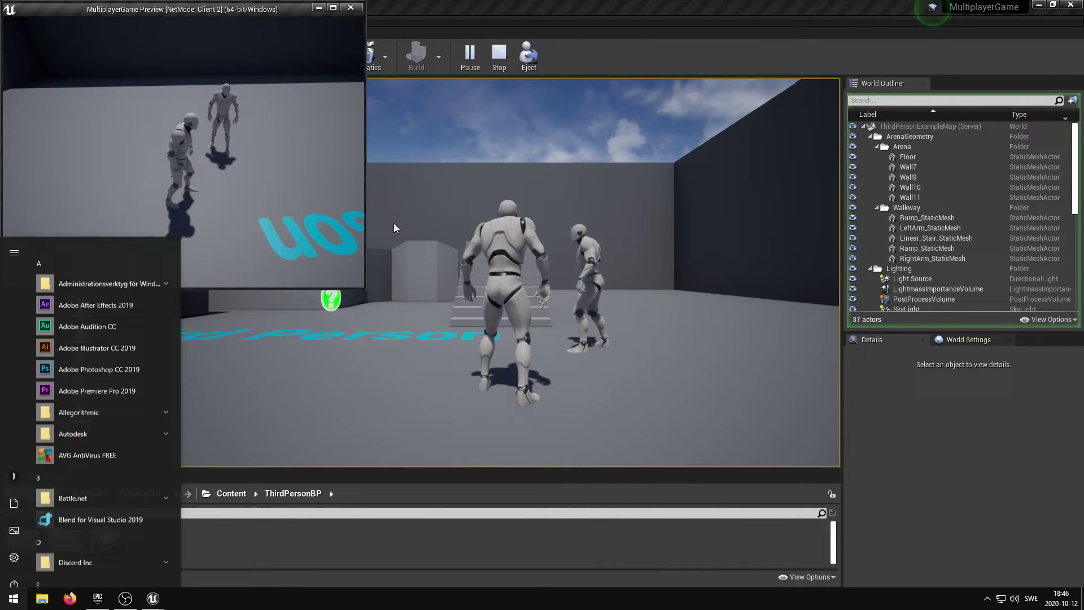
pyautogui.click(505, 271)
pyautogui.press('w')
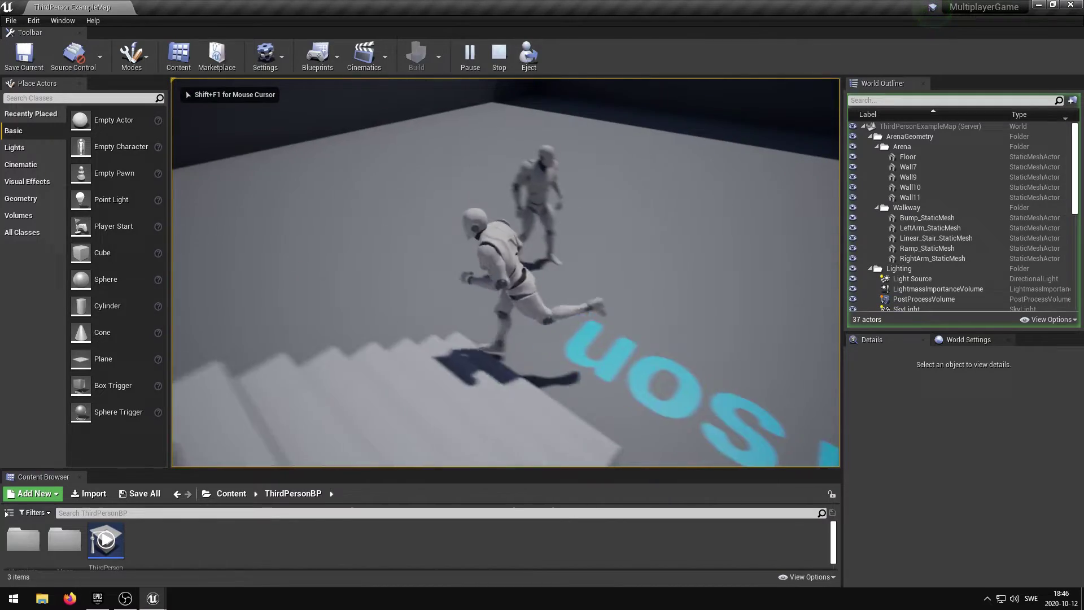
pyautogui.press('w')
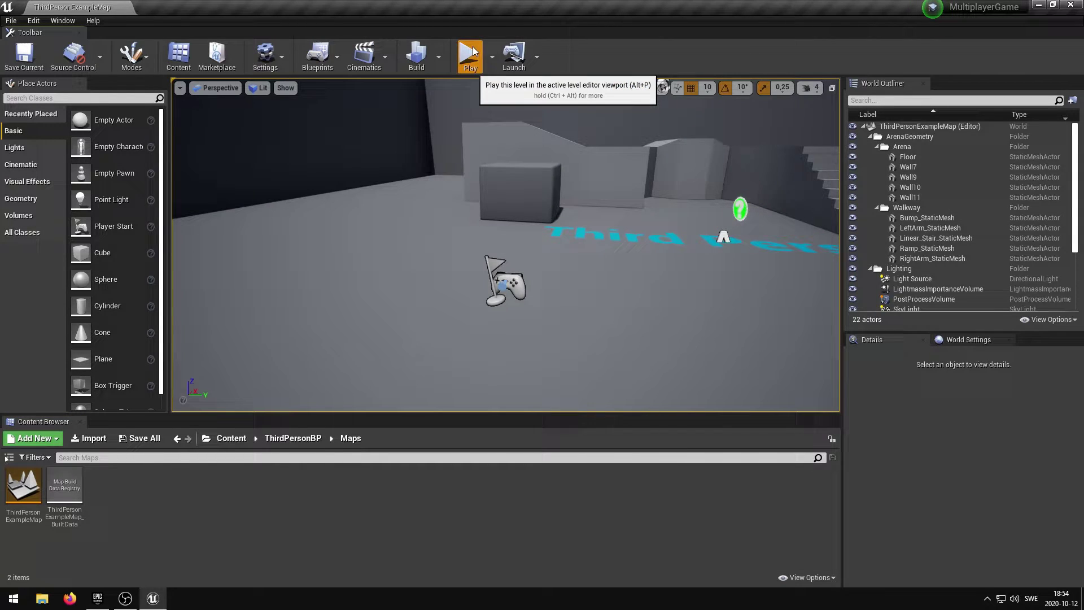
# Step: Launch a multiplayer Play In Editor session and move the Client 2 window to the left
pyautogui.click(472, 53)
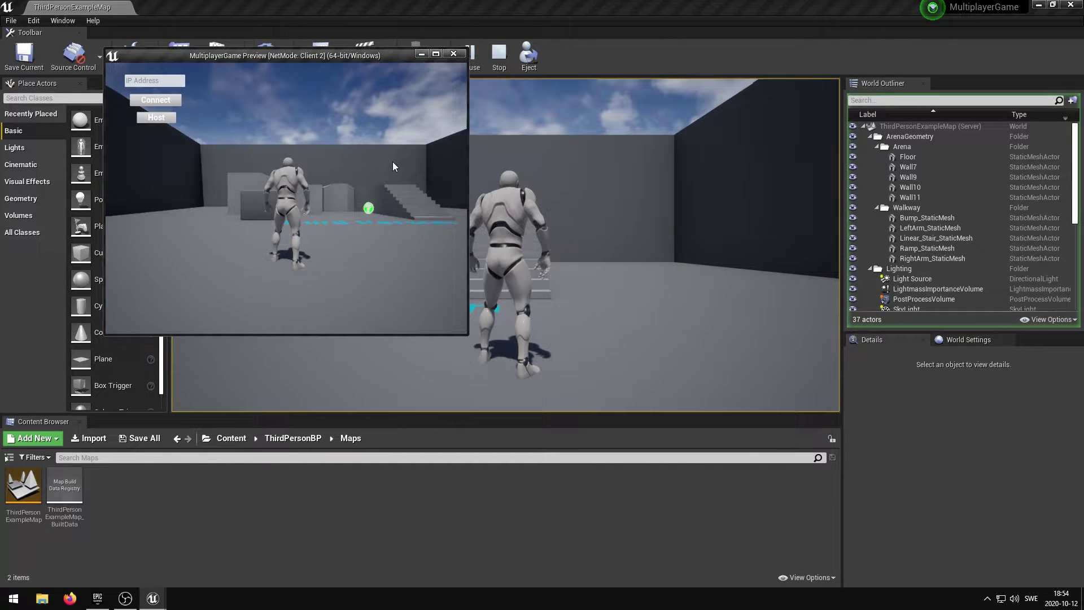
pyautogui.moveTo(303, 60); pyautogui.dragTo(264, 72)
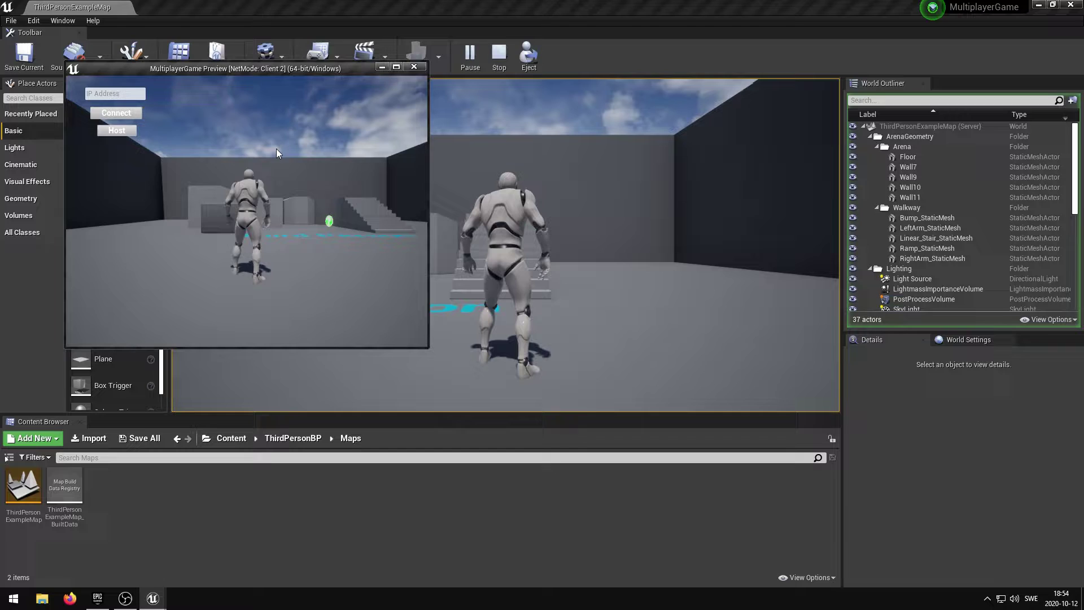
pyautogui.click(276, 149)
# Step: Run the Client 2 character toward the stairs and walls and back to the stairs
pyautogui.press('w')
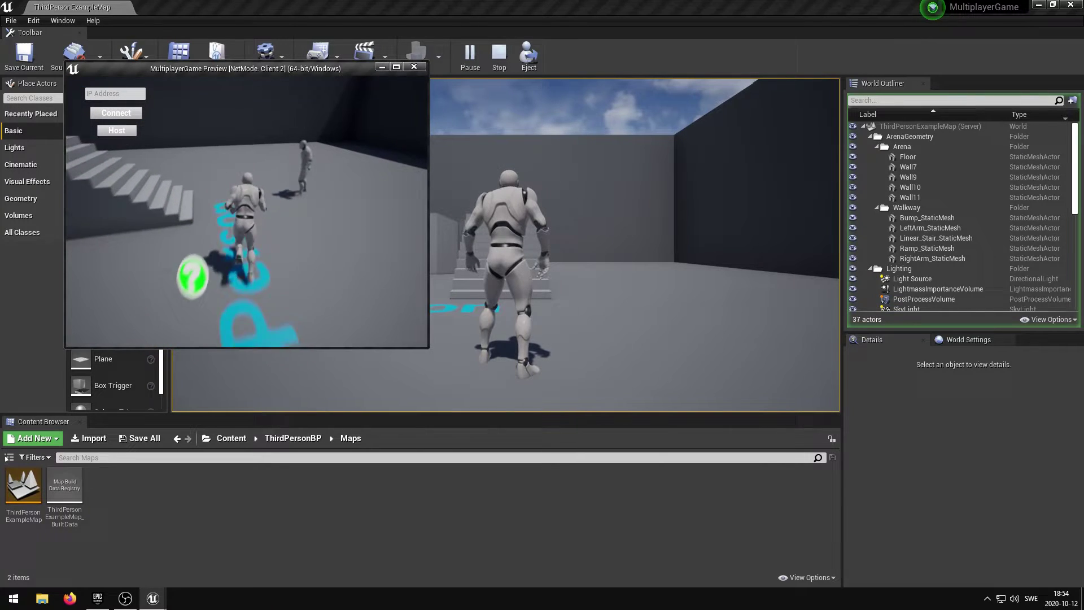
pyautogui.press('super')
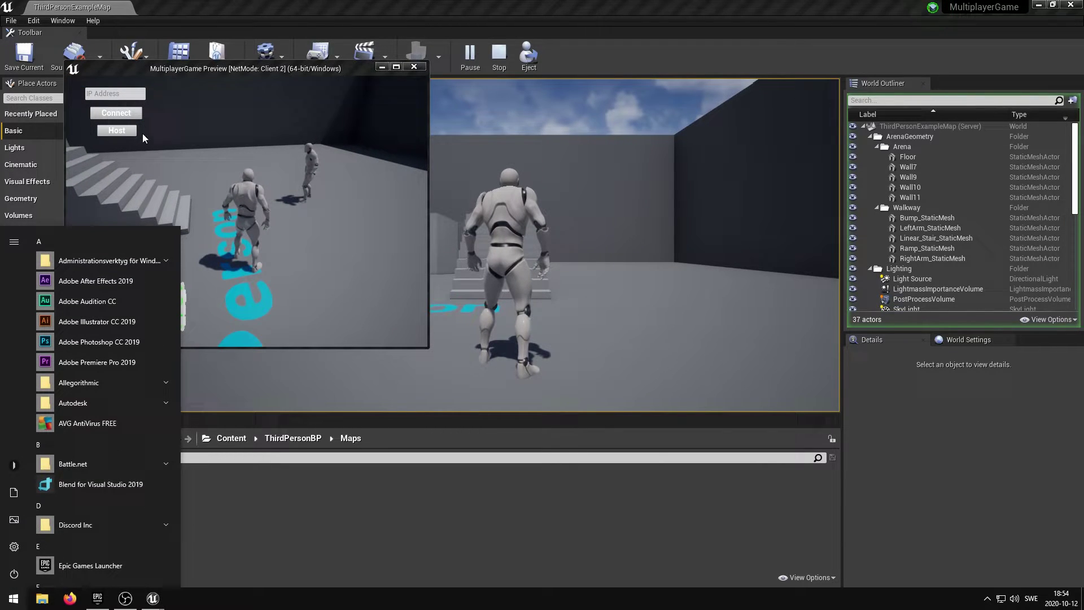
pyautogui.click(143, 135)
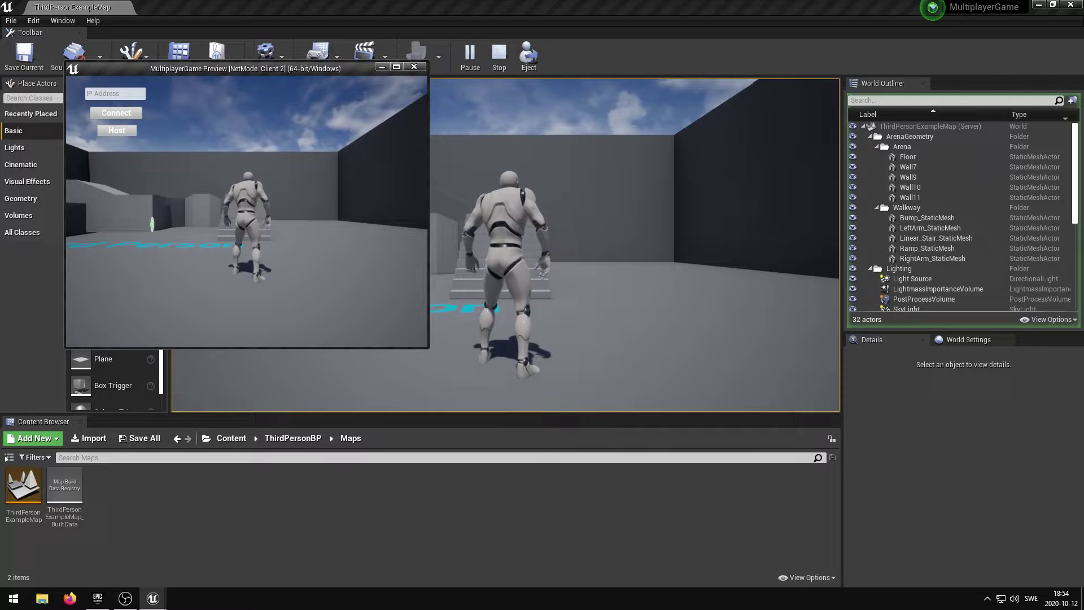
pyautogui.press('w')
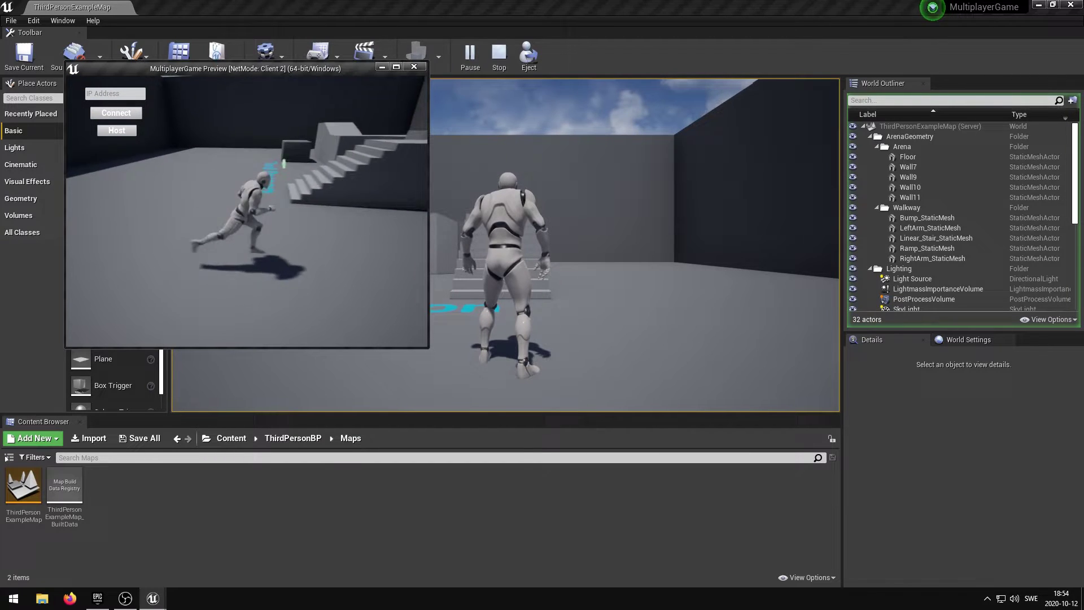
pyautogui.press('w')
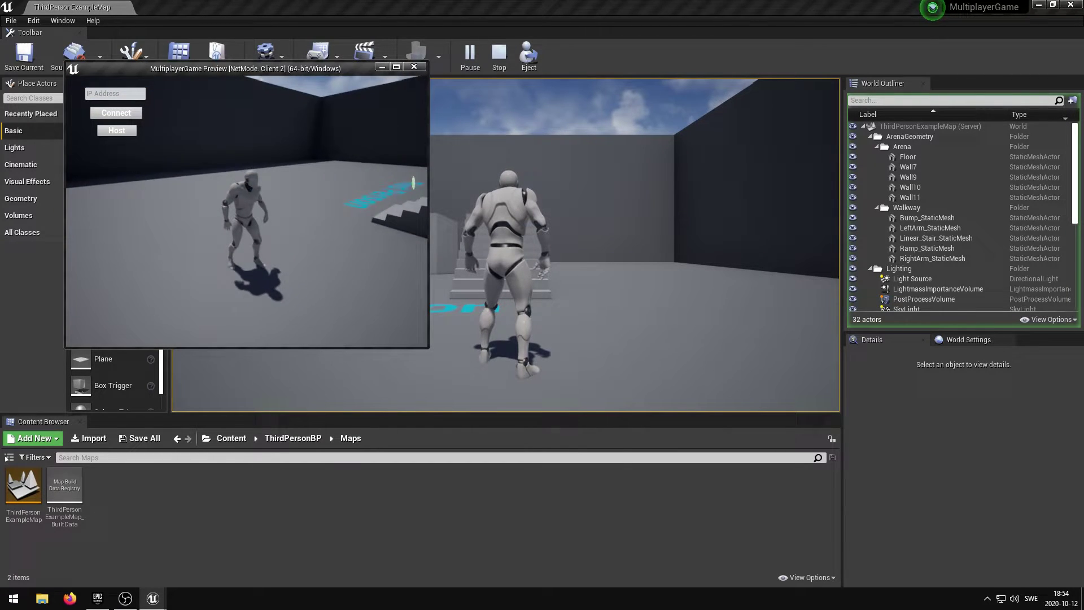
pyautogui.press('w')
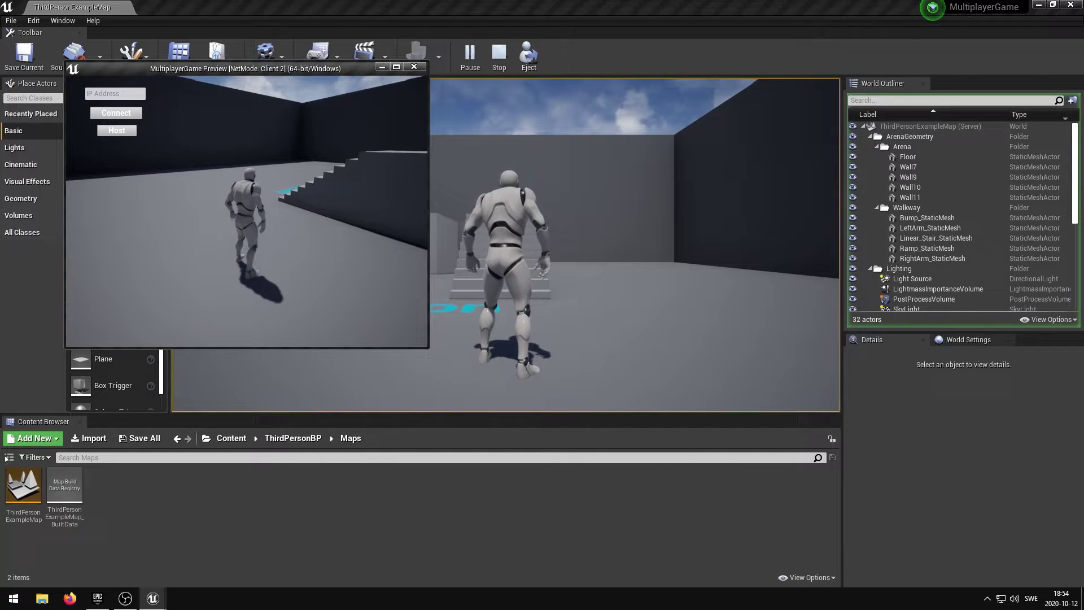
pyautogui.press('super+r')
# Step: Run ipconfig in a cmd console and copy the IPv4 address 192.168.1.132
pyautogui.write('cmd')
pyautogui.press('Return')
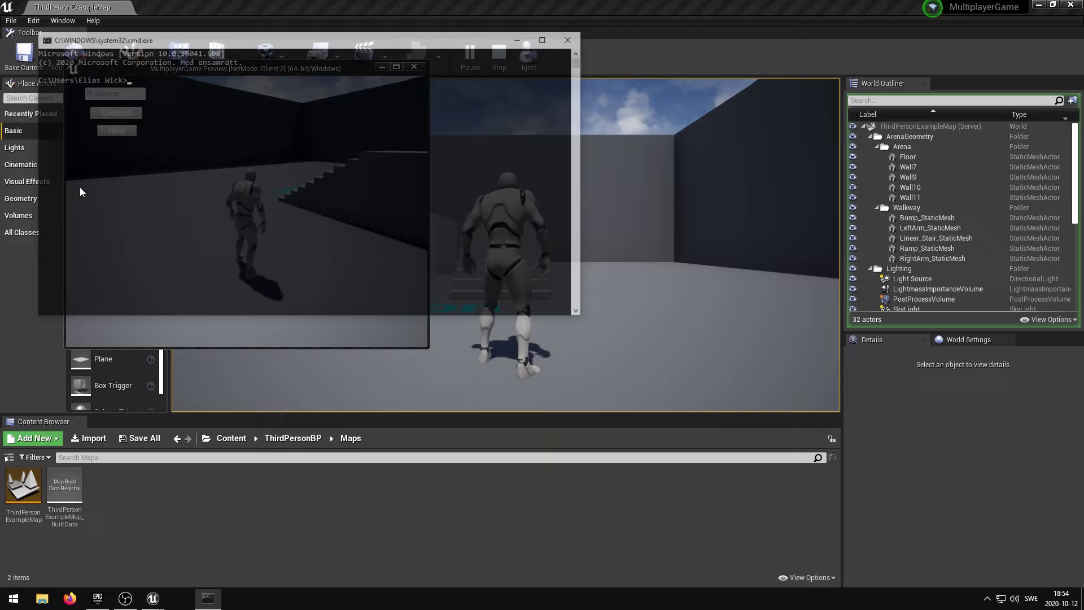
pyautogui.write('ipconfig')
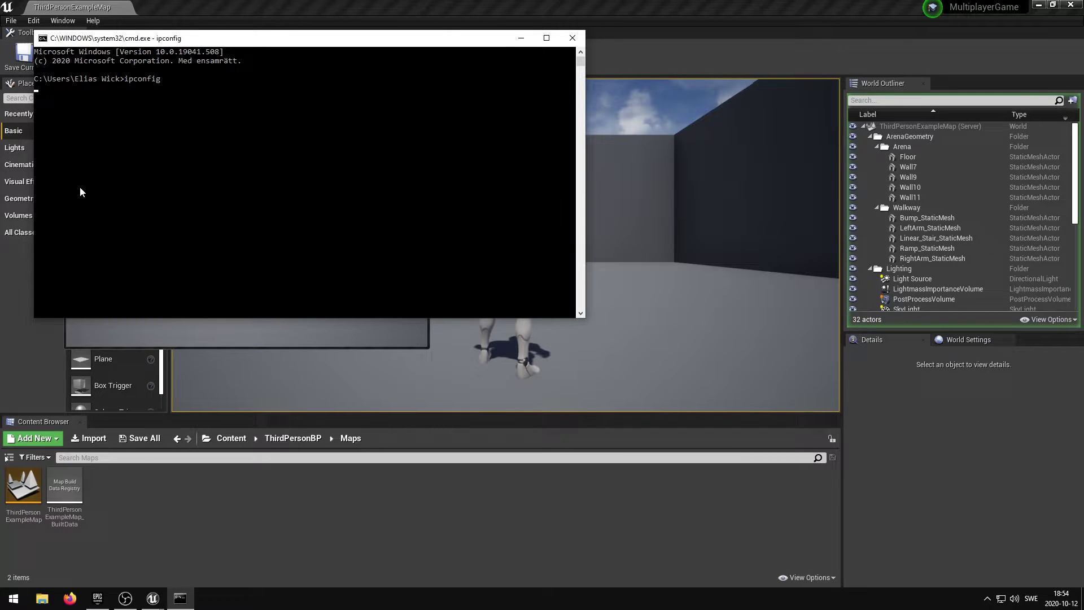
pyautogui.press('Return')
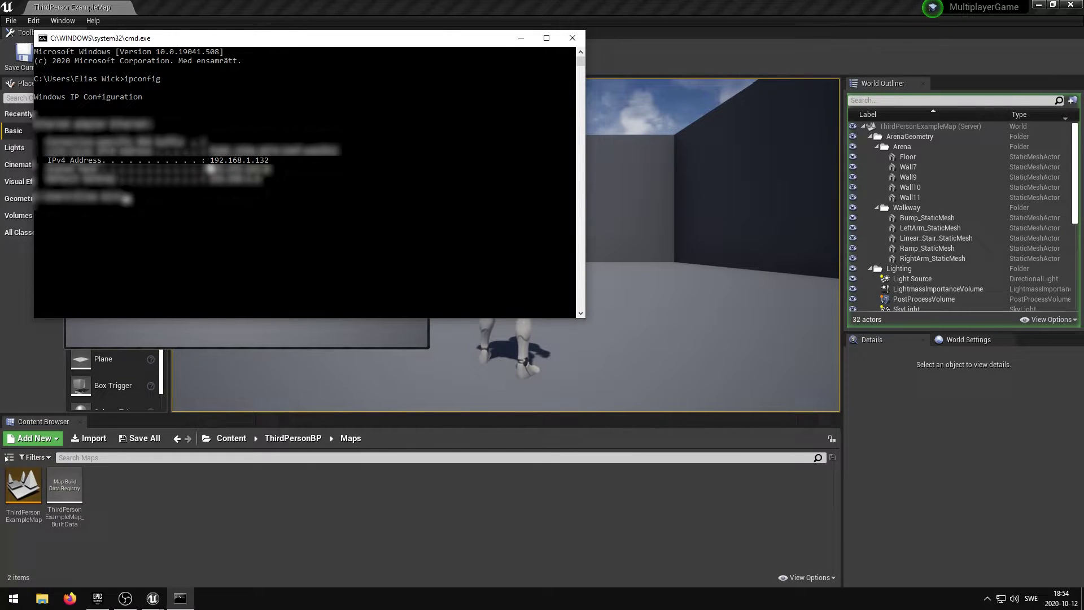
pyautogui.moveTo(209, 160); pyautogui.dragTo(267, 160)
pyautogui.hotkey('ctrl', 'c')
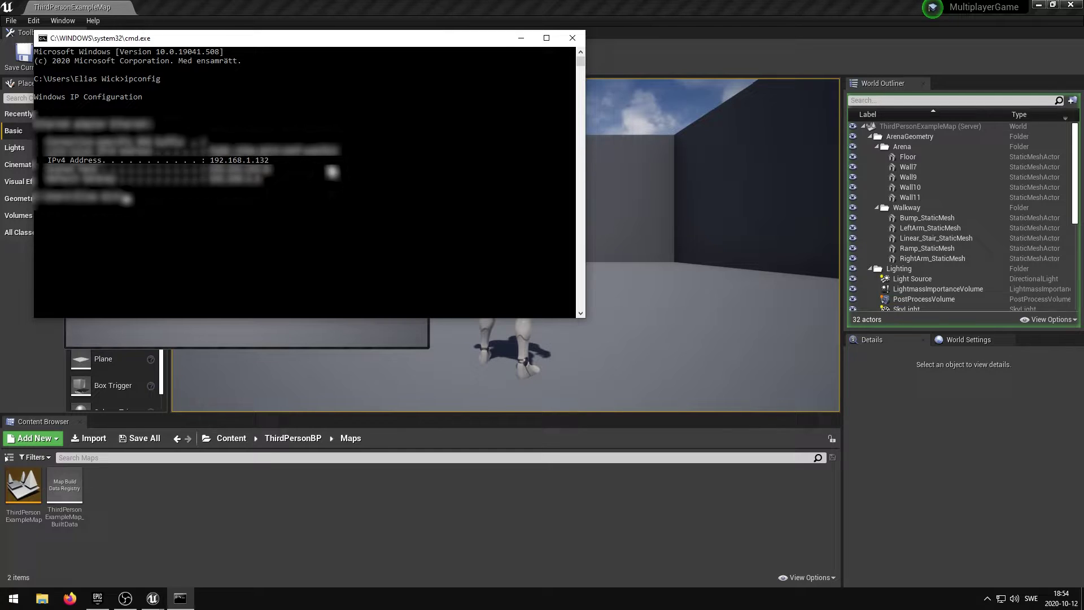
# Step: Paste 192.168.1.132 into Client 2's IP Address field, connect, and walk to the other player
pyautogui.click(572, 38)
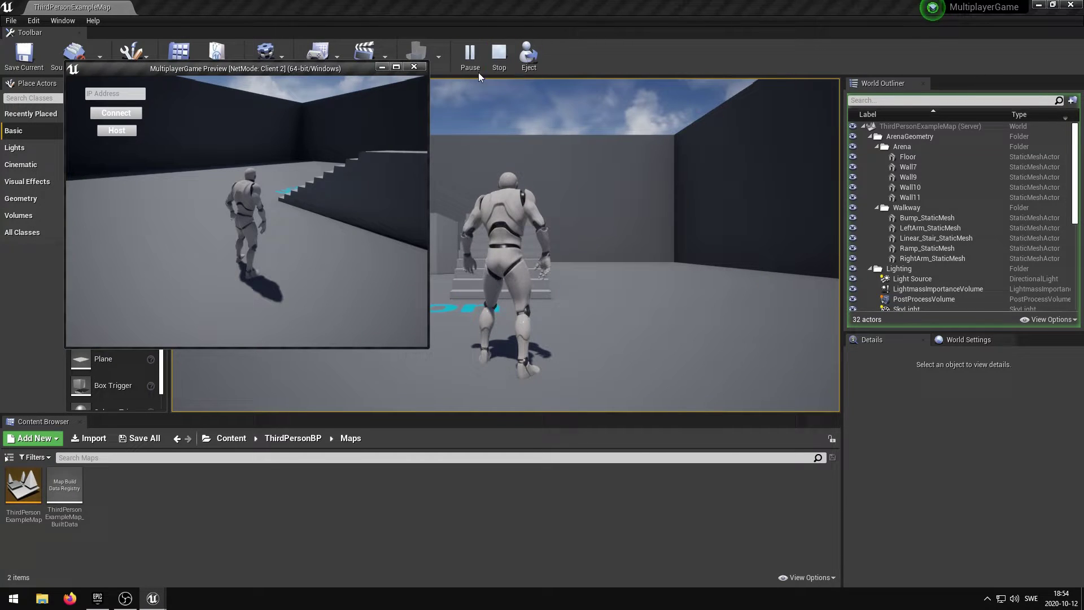
pyautogui.moveTo(320, 68); pyautogui.dragTo(817, 58)
pyautogui.click(239, 102)
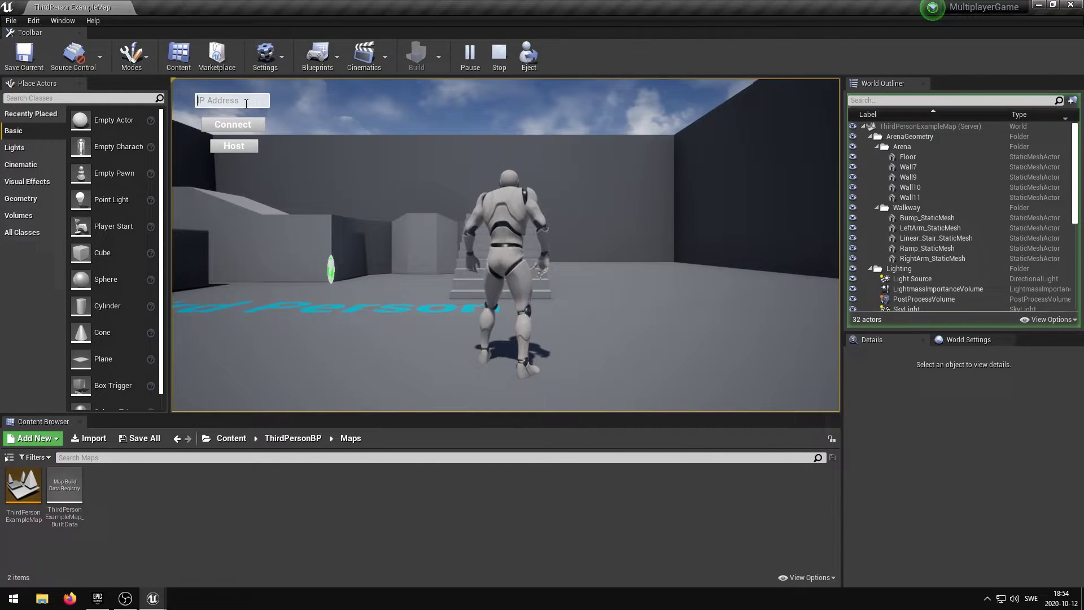
pyautogui.hotkey('ctrl', 'v')
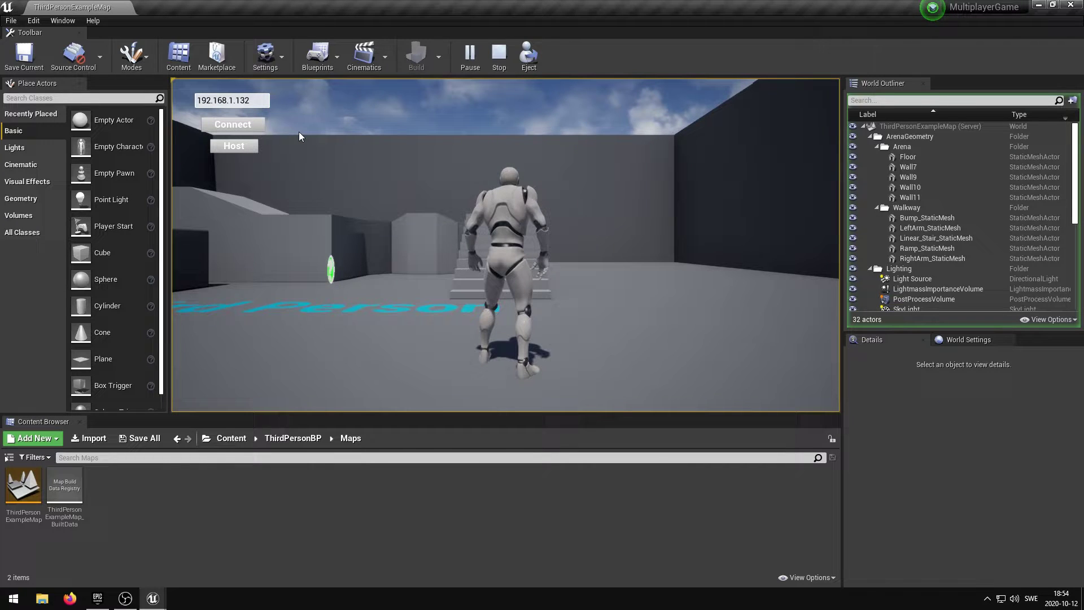
pyautogui.click(245, 125)
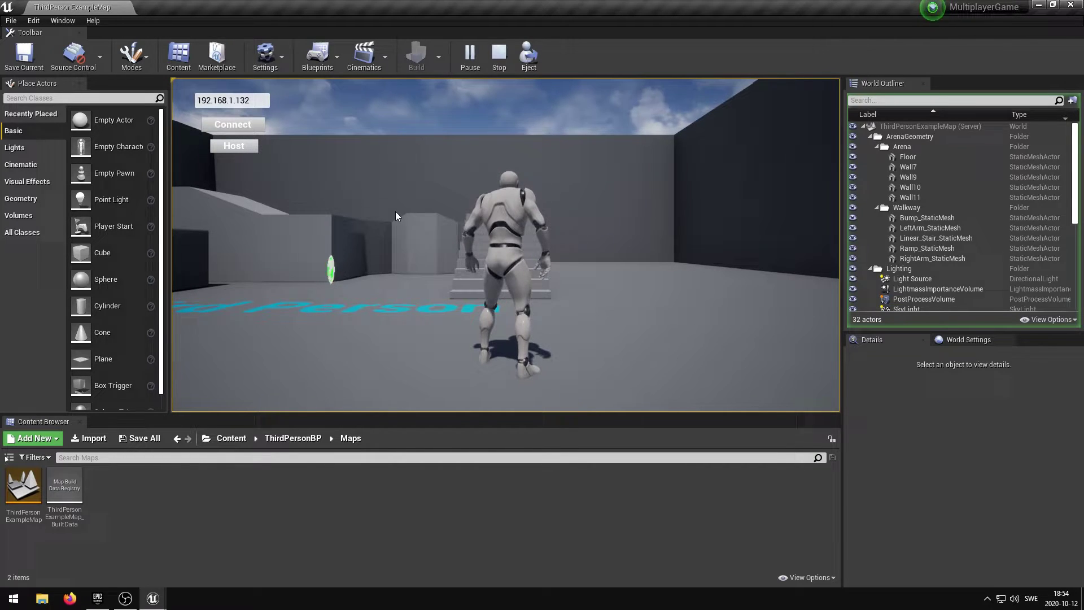
pyautogui.press('w')
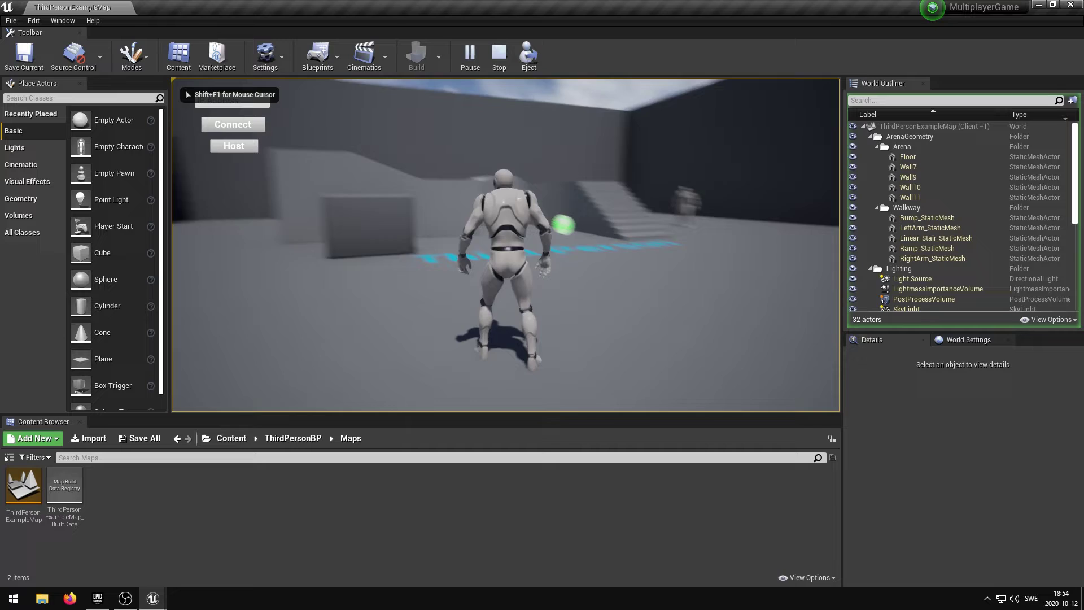
pyautogui.press('w')
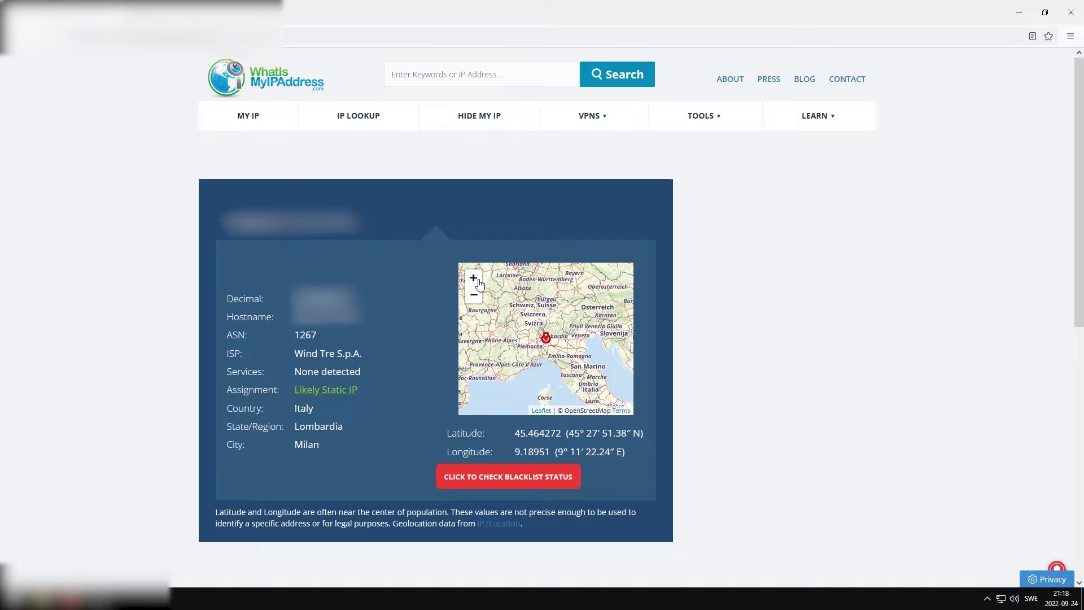
# Step: Zoom the location map in four levels onto Milano
pyautogui.click(474, 278)
pyautogui.click(474, 279)
pyautogui.click(474, 278)
pyautogui.click(474, 278)
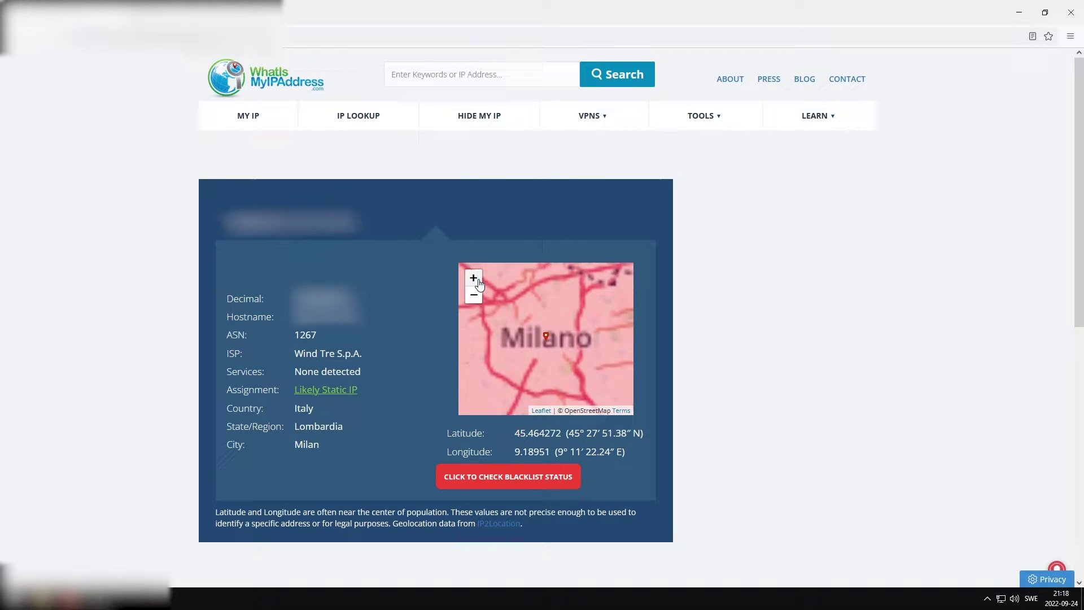
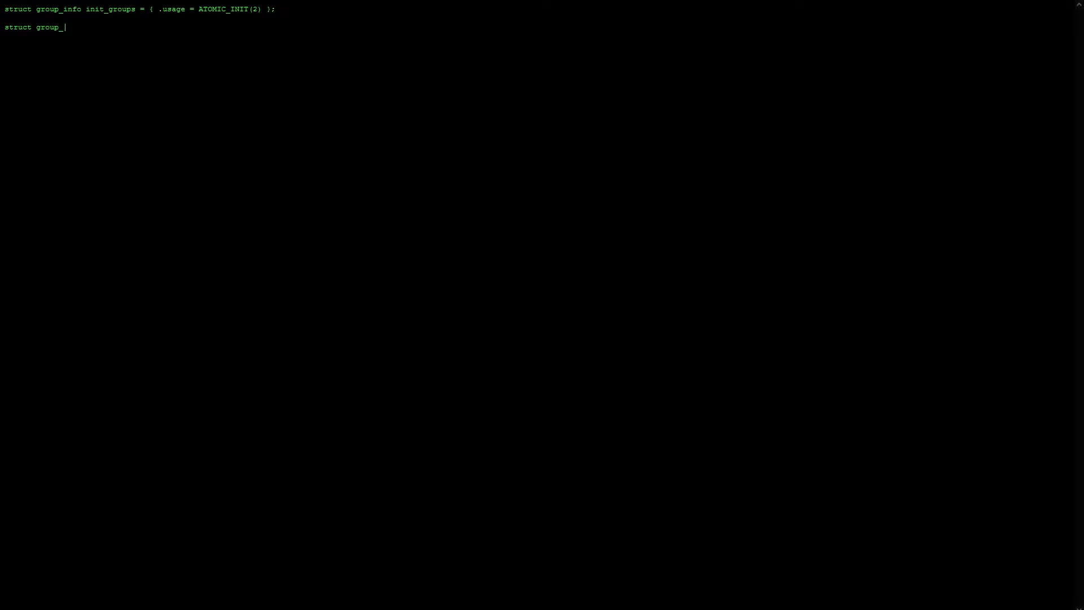
# Step: Let the intro code screen type out the groups_alloc function snippet
pyautogui.write('  \tnblocks = (gidsetsize + NGROUPS_PER_BLOCK - 1) / NGROUPS_PER_BLOCK; \t/* Make sure we always allocate at least one indirect bloc')
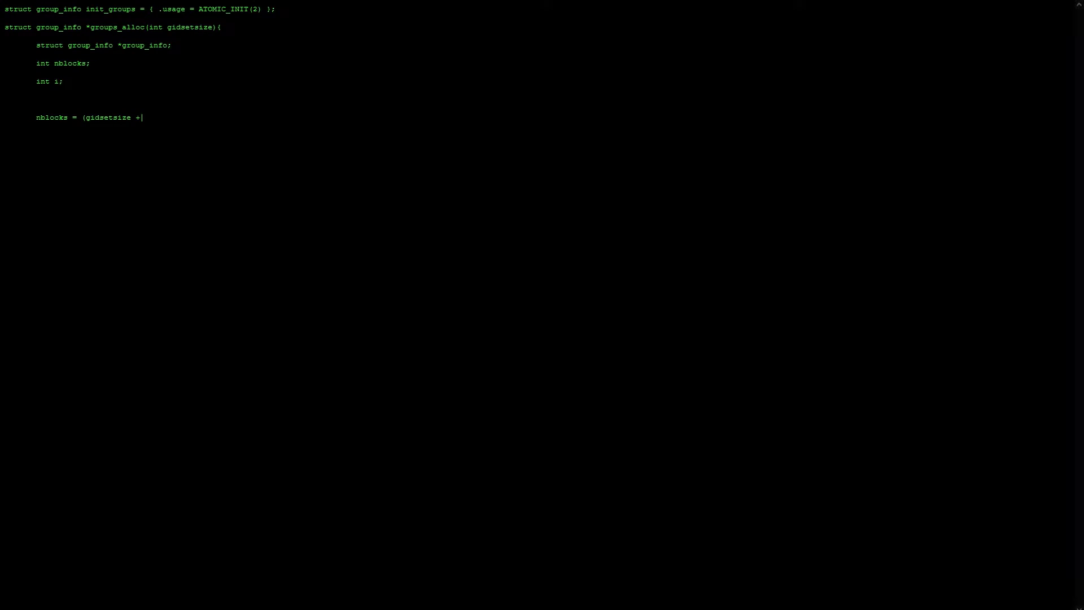
pyautogui.write('k pointer */ \tnblocks = nblocks ? : 1; \tgroup_info = kmalloc(')
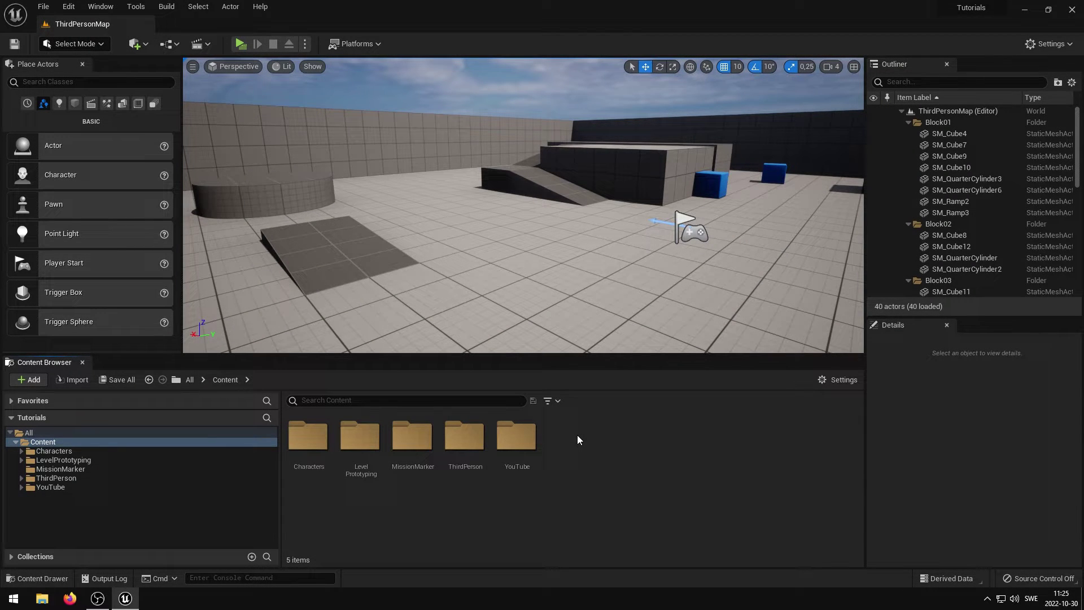
# Step: Open Editor Preferences at Level Editor > Play and scroll to Server Port 17777
pyautogui.click(71, 8)
pyautogui.click(93, 162)
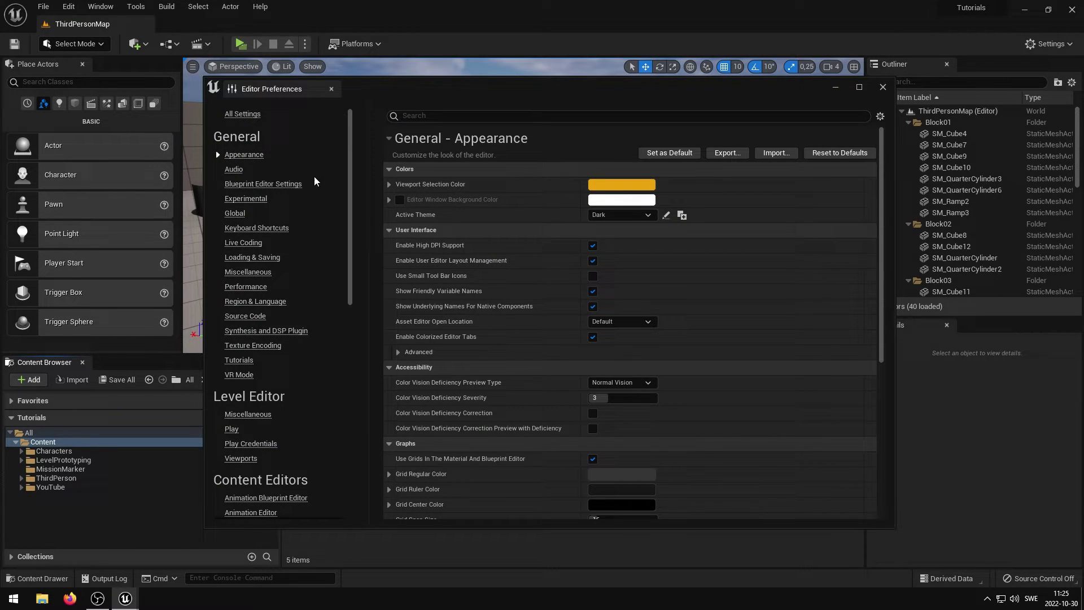
pyautogui.moveTo(351, 129); pyautogui.dragTo(343, 204)
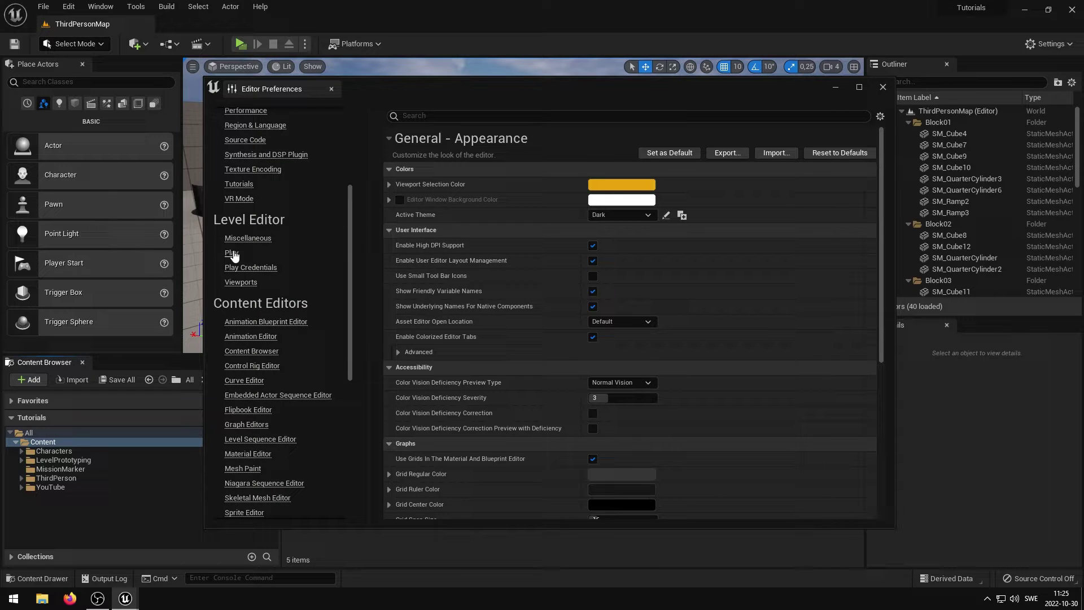
pyautogui.click(252, 254)
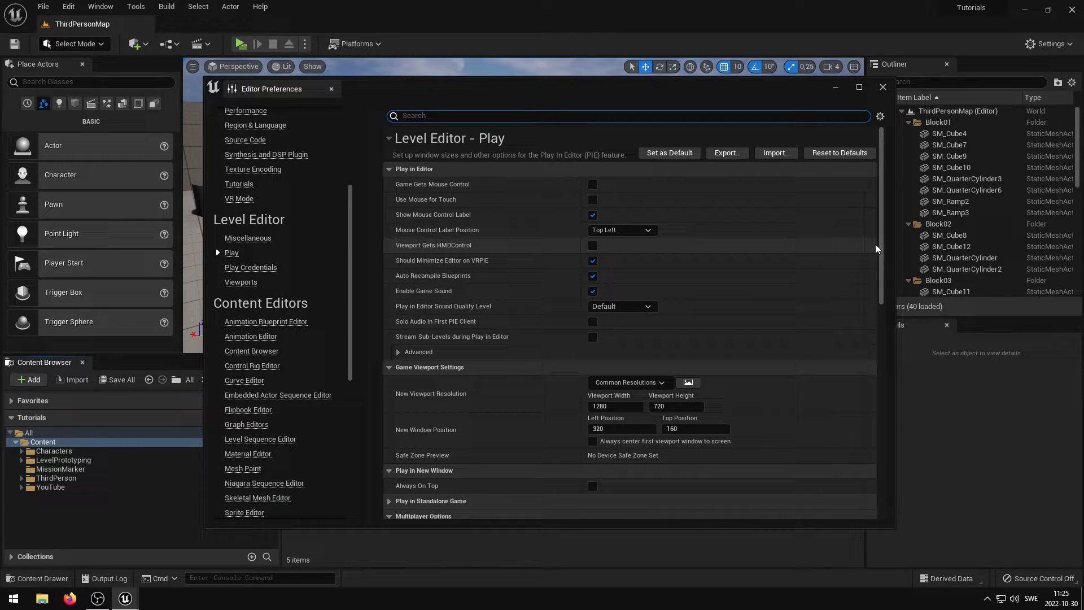
pyautogui.moveTo(882, 222); pyautogui.dragTo(881, 395)
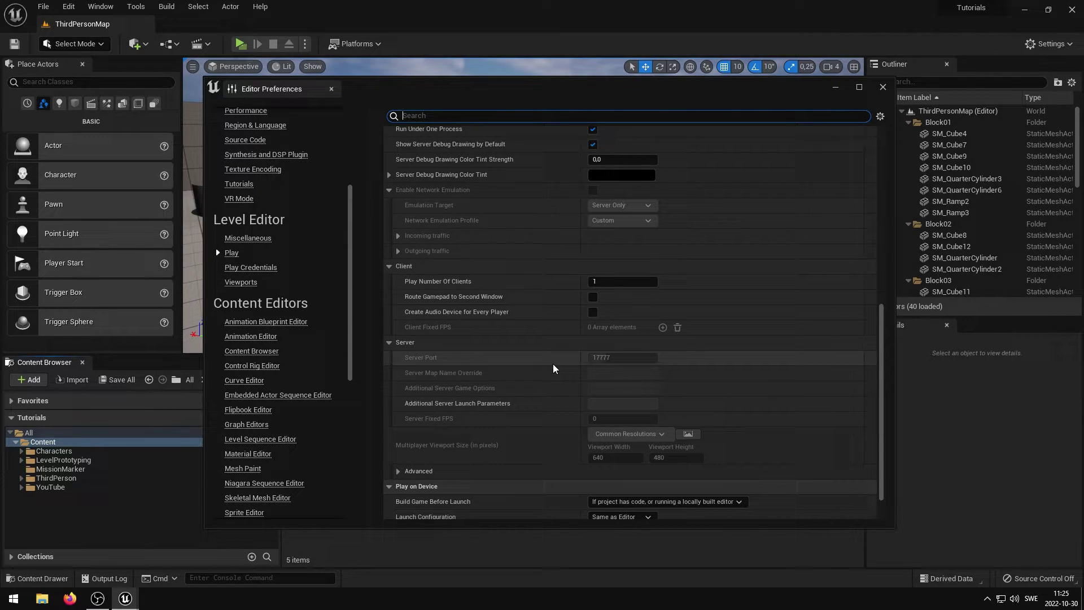
# Step: Set the Play Net Mode to Play As Listen Server
pyautogui.click(883, 87)
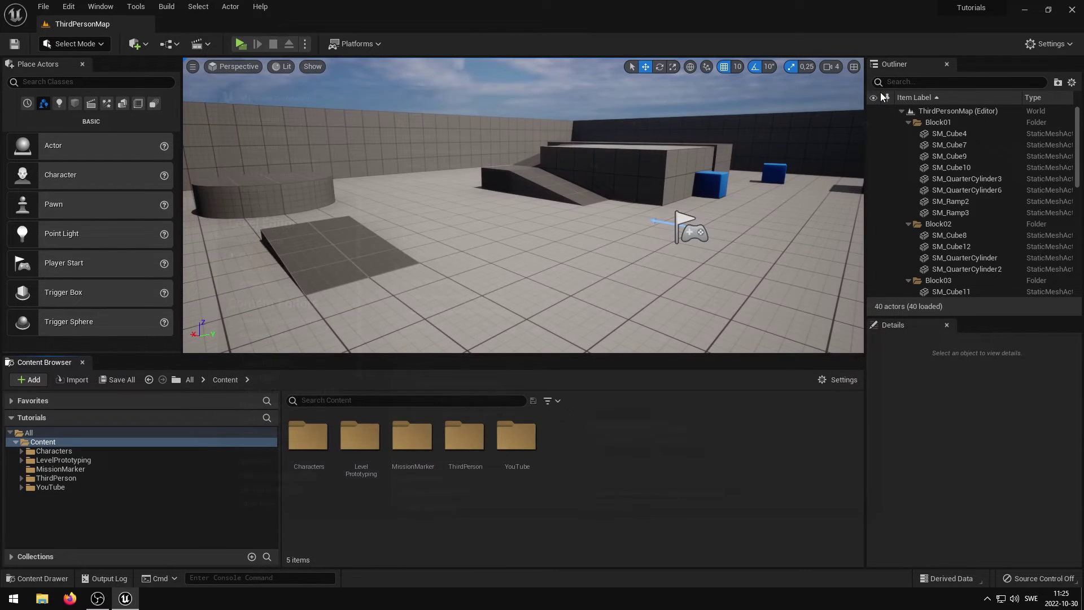
pyautogui.click(305, 43)
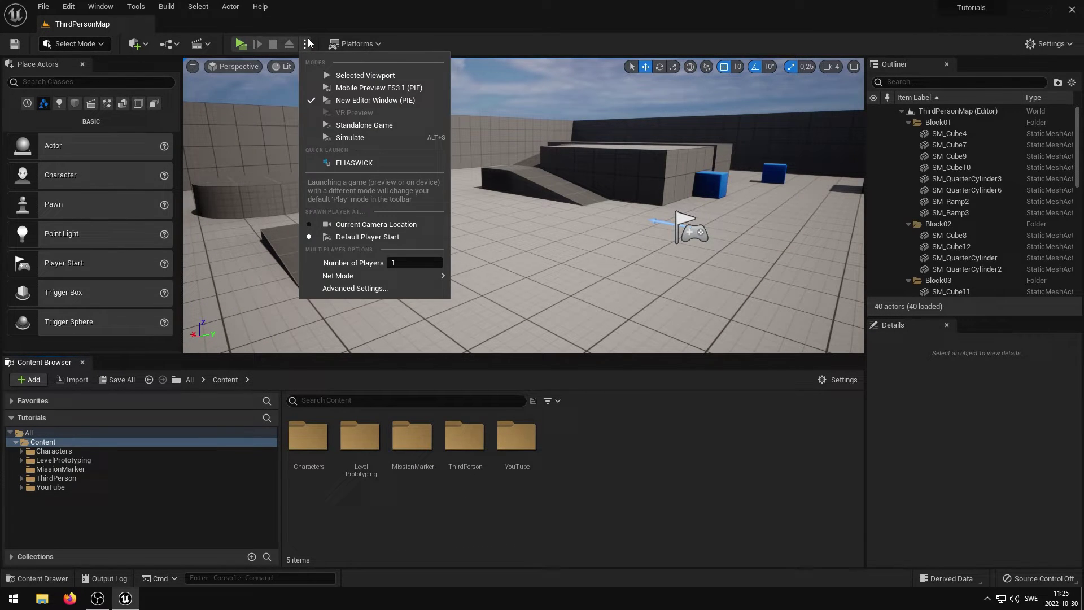
pyautogui.moveTo(355, 279)
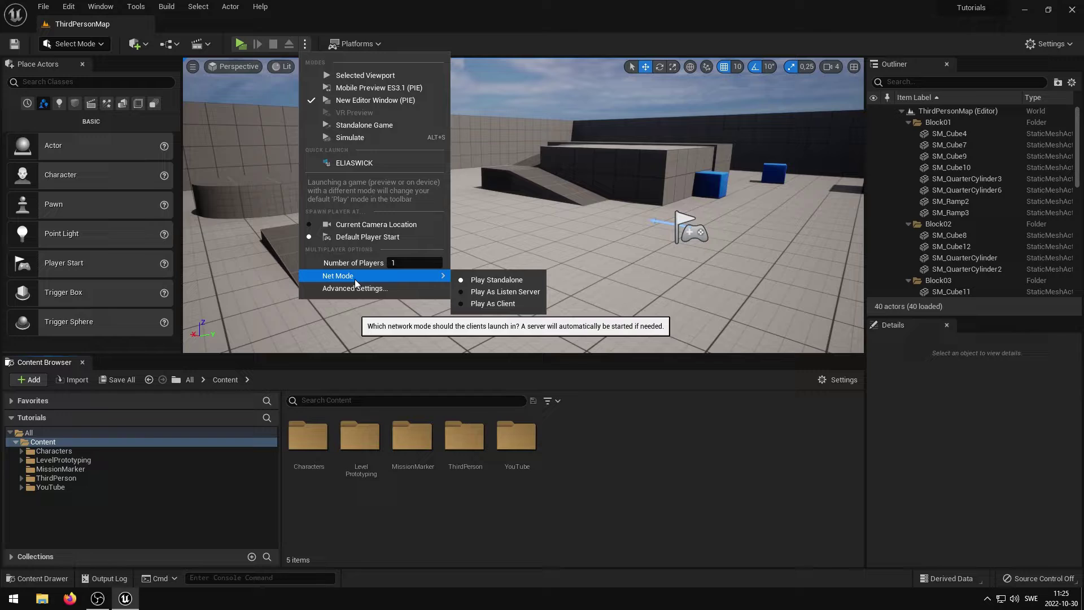
pyautogui.click(472, 290)
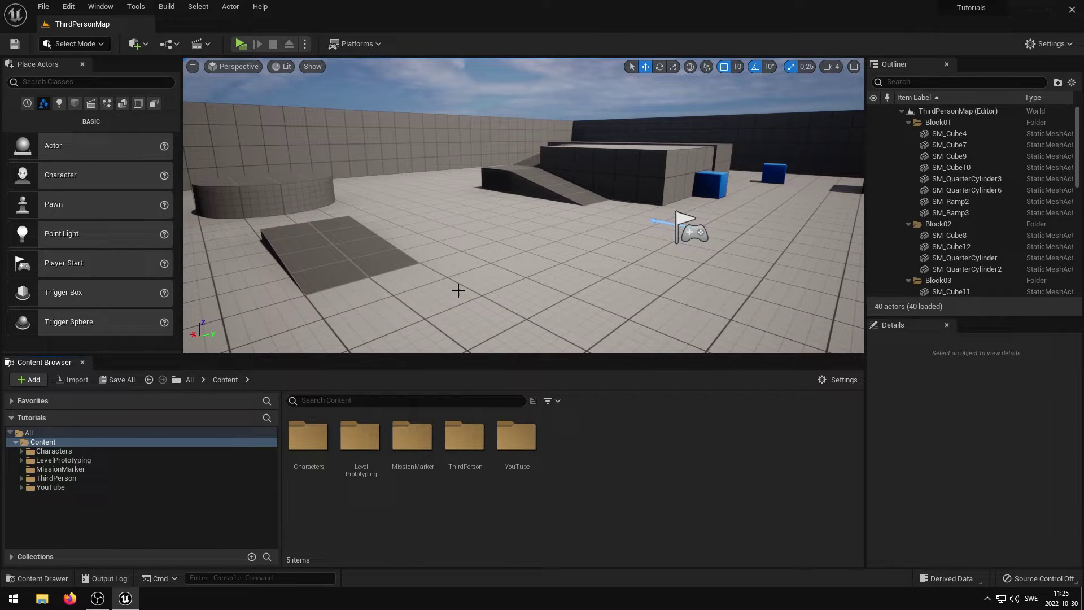
# Step: Reopen Level Editor > Play preferences scrolled down to Server Port 17777
pyautogui.click(68, 6)
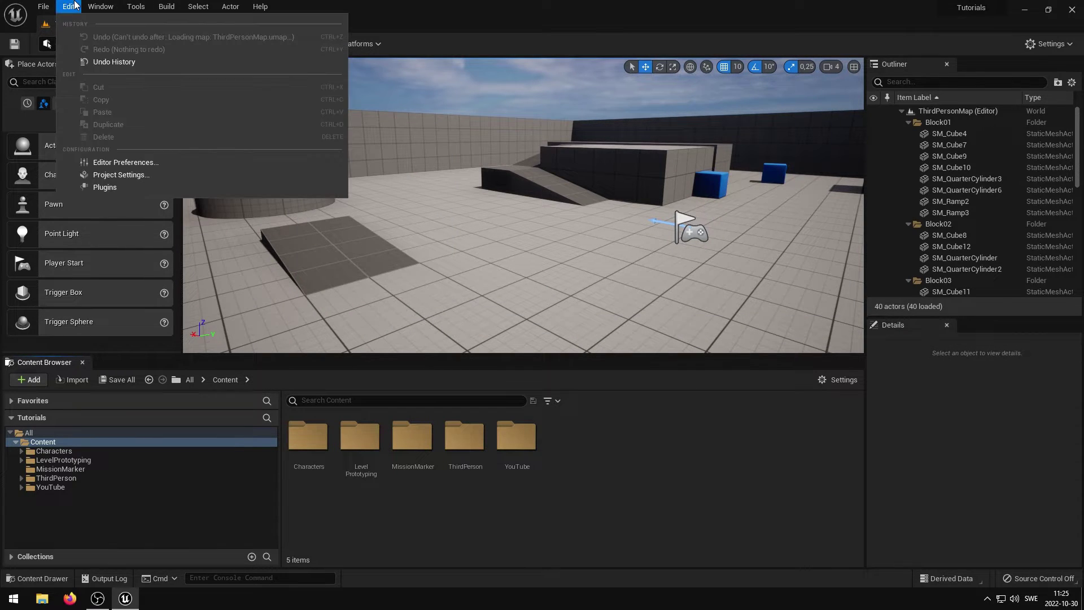
pyautogui.click(130, 161)
pyautogui.moveTo(351, 147); pyautogui.dragTo(352, 236)
pyautogui.click(232, 221)
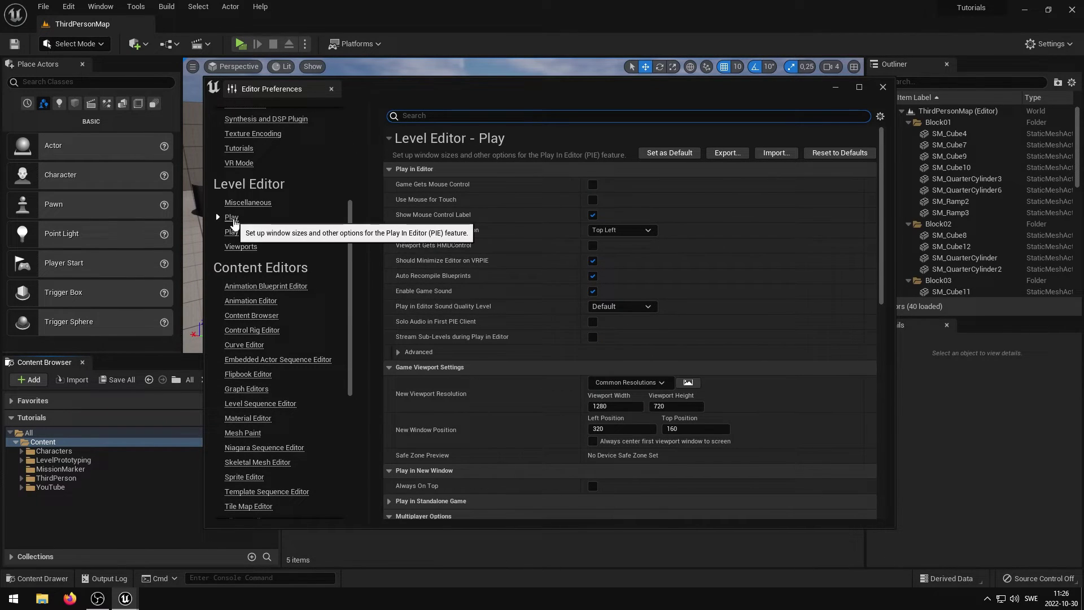
pyautogui.moveTo(880, 170); pyautogui.dragTo(874, 359)
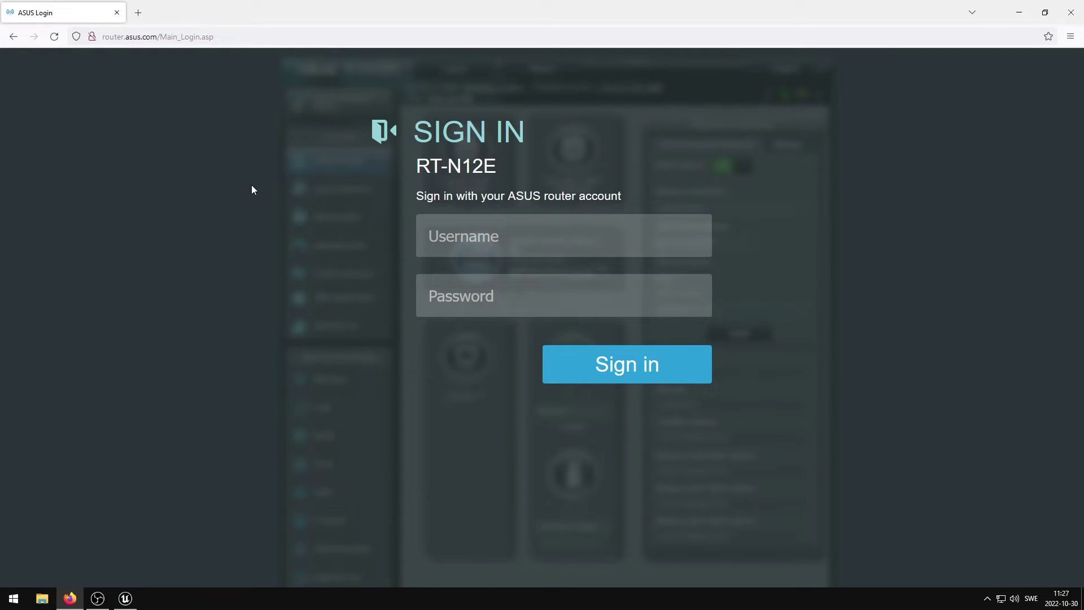
# Step: Log in to the router with the admin username and password, not saving the login, and open WAN Virtual Server / Port Forwarding
pyautogui.click(507, 239)
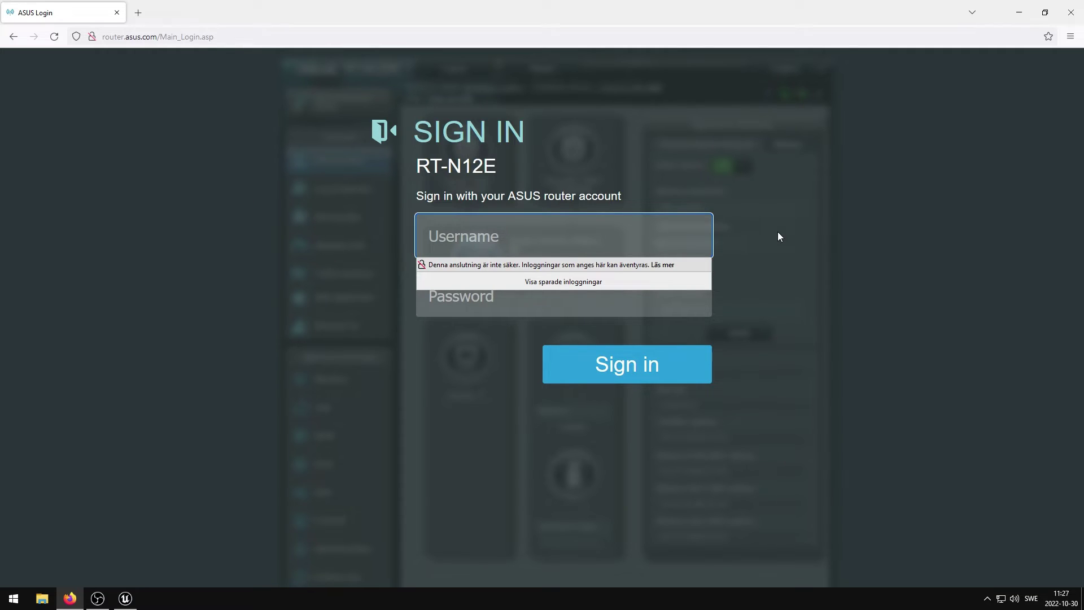
pyautogui.write('admin')
pyautogui.press('Tab')
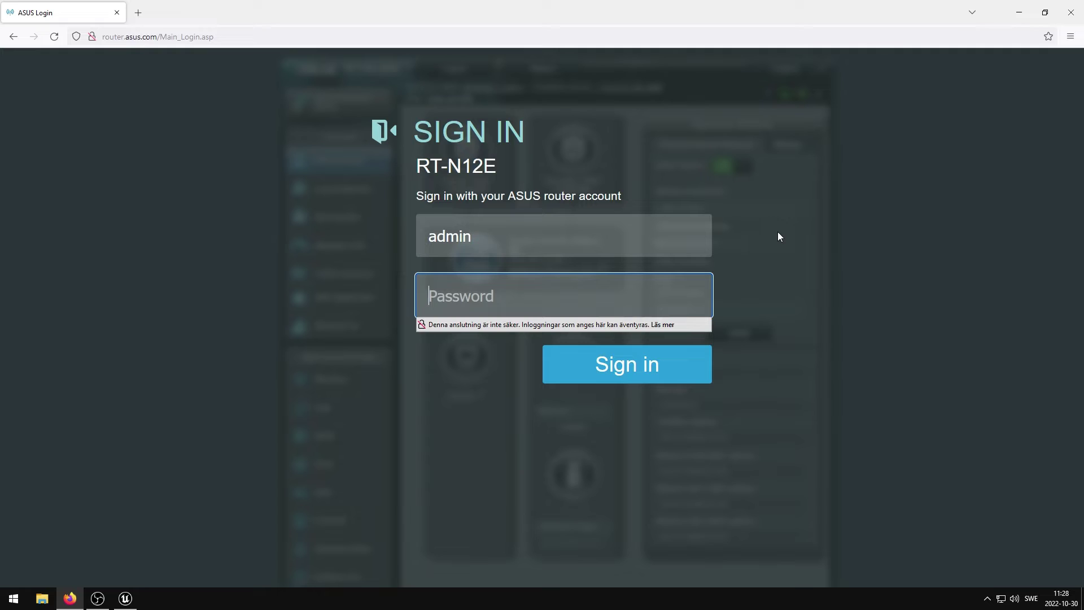
pyautogui.write('********')
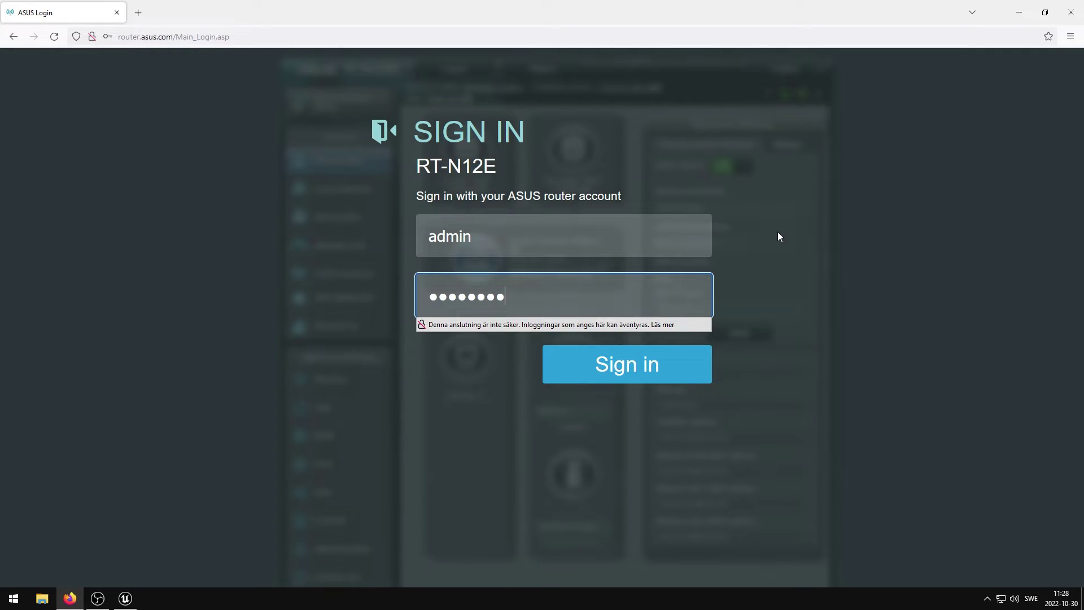
pyautogui.press('Return')
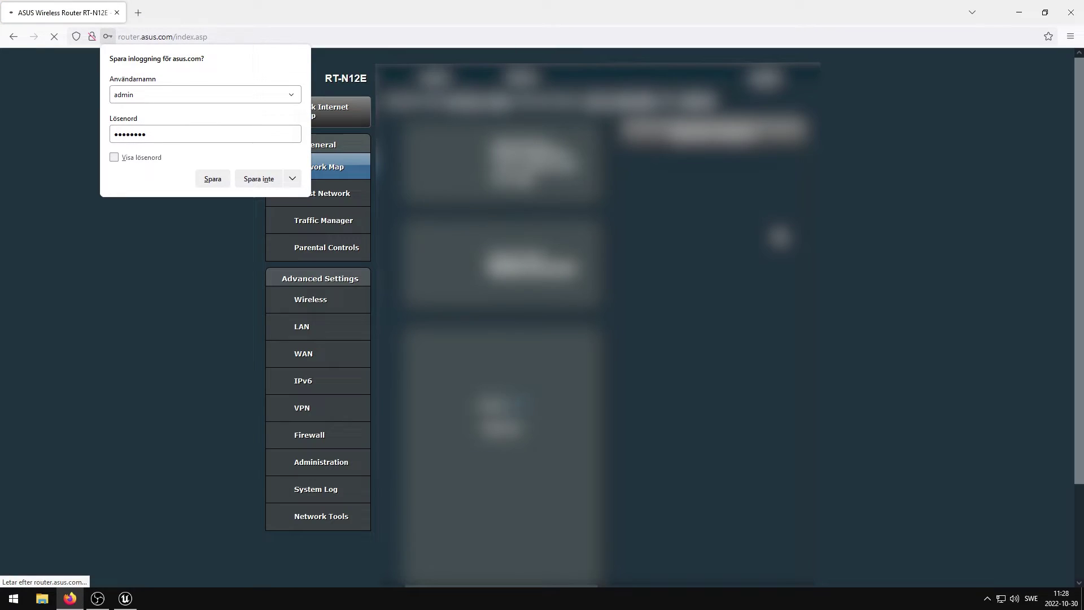
pyautogui.click(267, 180)
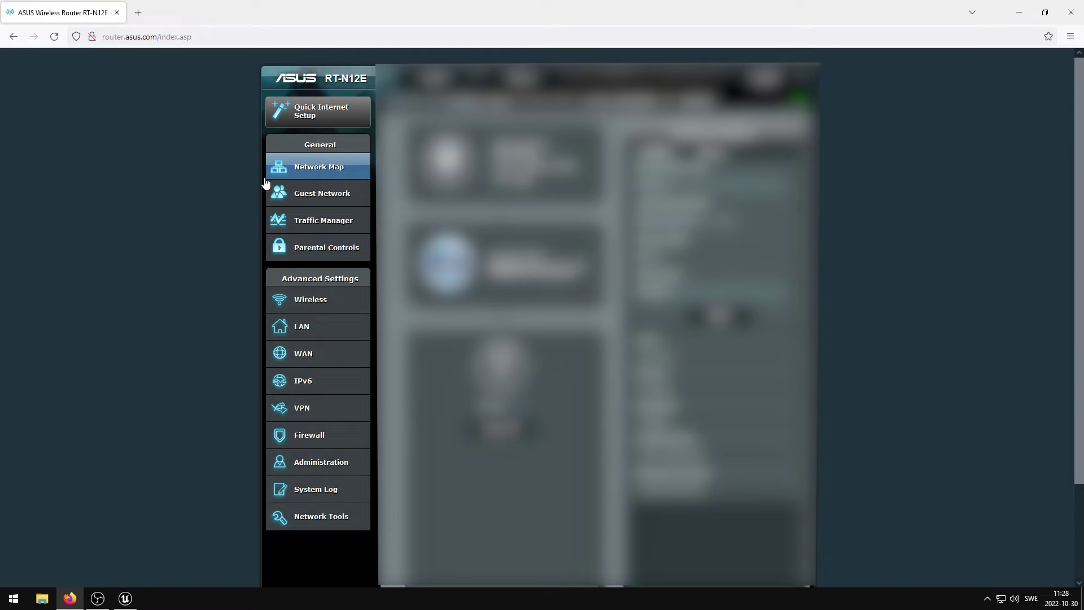
pyautogui.click(305, 361)
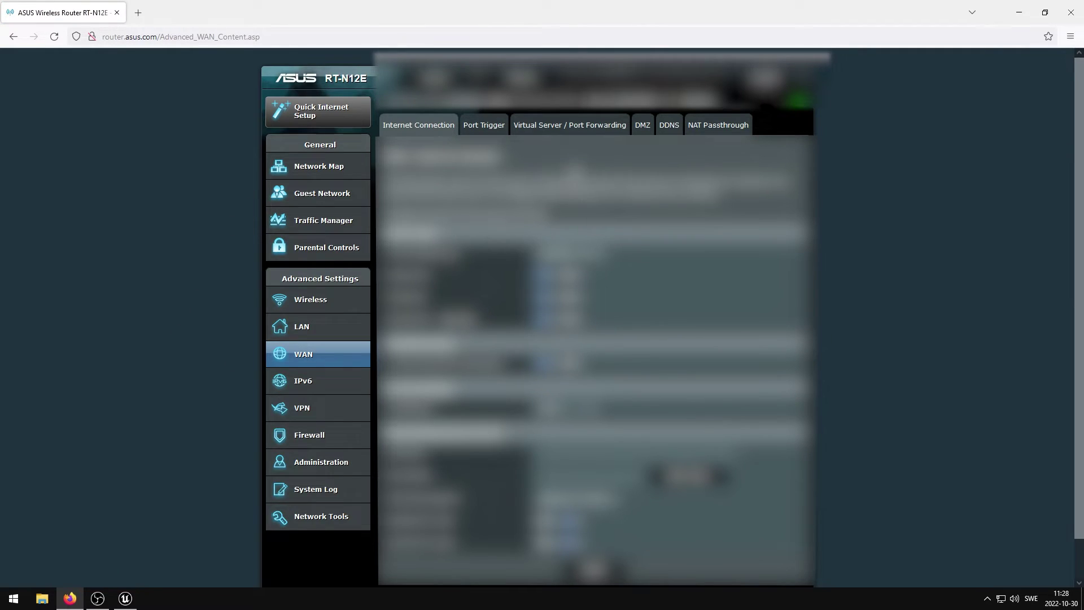
pyautogui.click(576, 125)
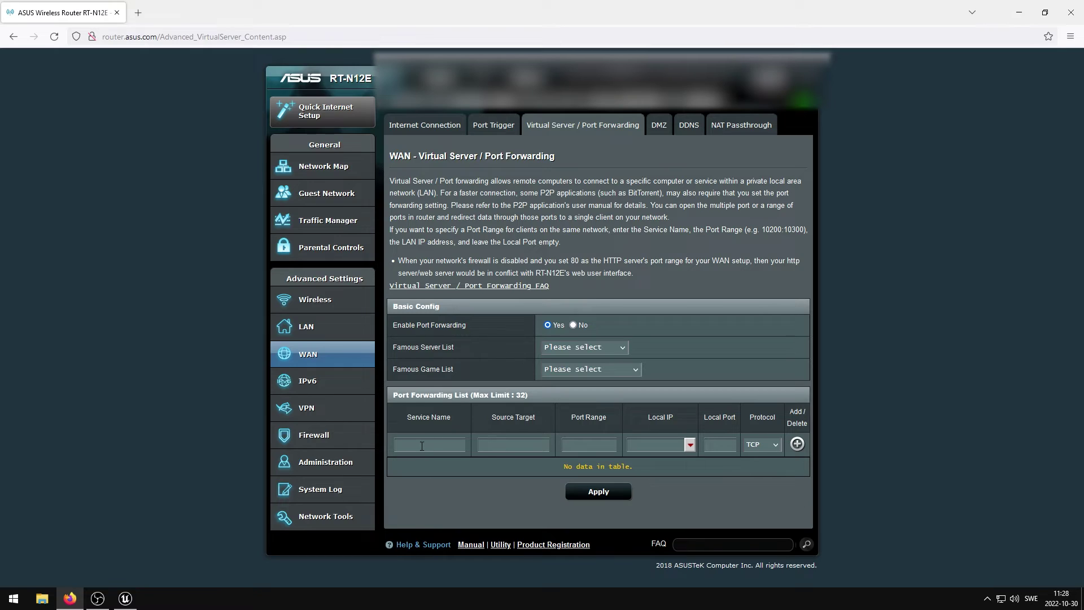
# Step: Enter service name UEM, port range 7777, and local IP 192.168.1.132 for the new rule
pyautogui.click(422, 445)
pyautogui.write('UEM')
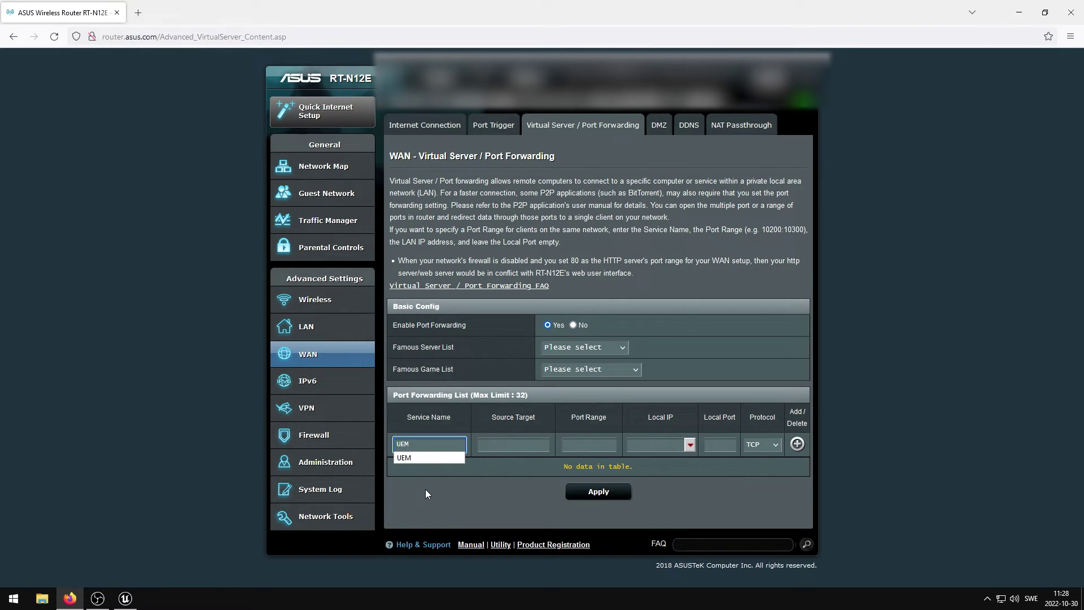
pyautogui.click(426, 490)
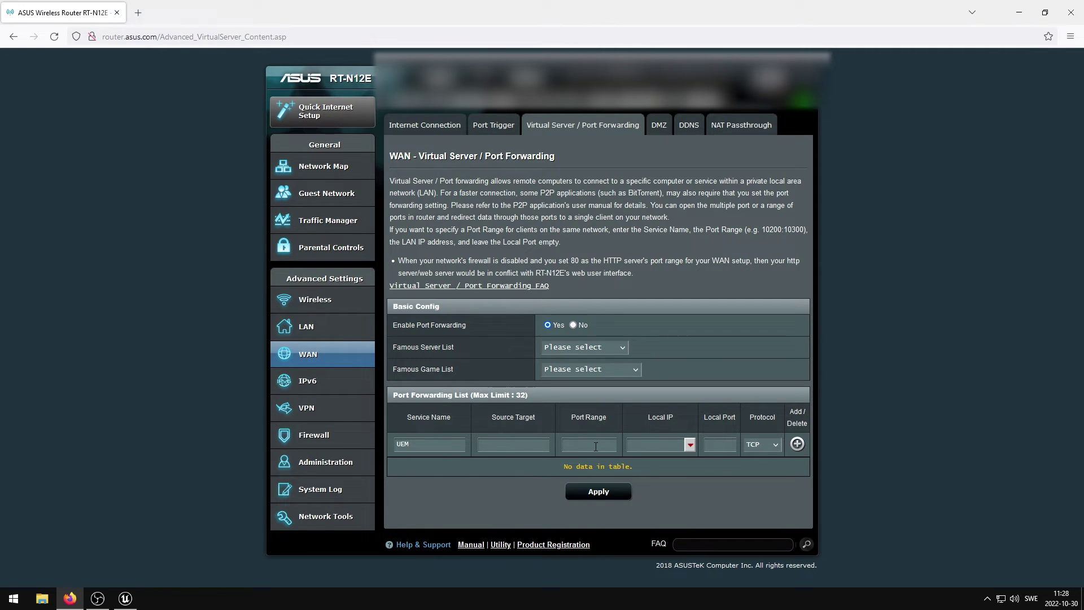
pyautogui.click(596, 446)
pyautogui.write('7777')
pyautogui.click(691, 446)
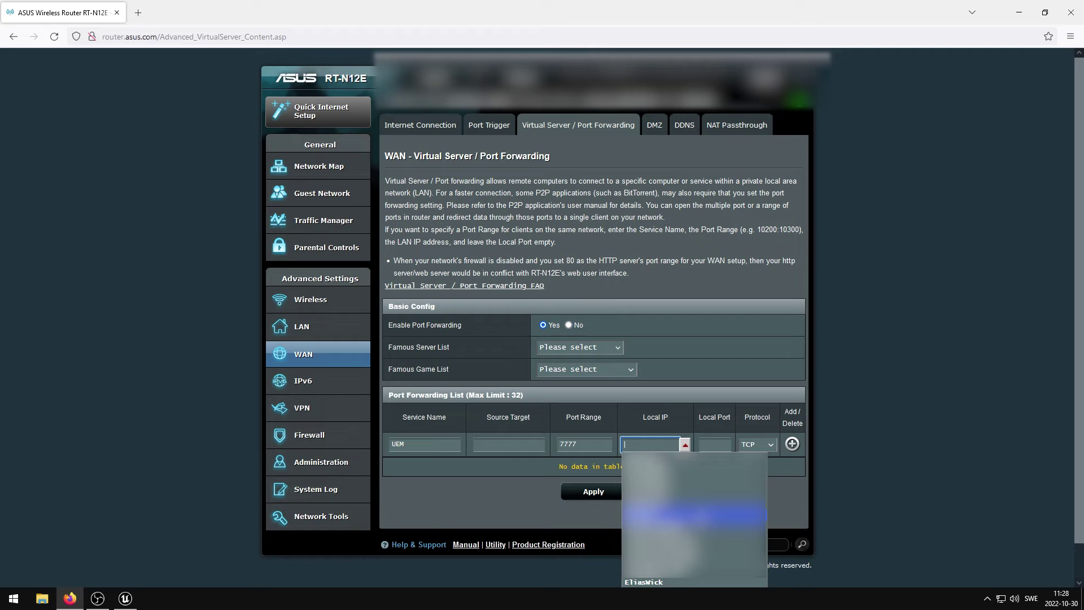
pyautogui.click(659, 580)
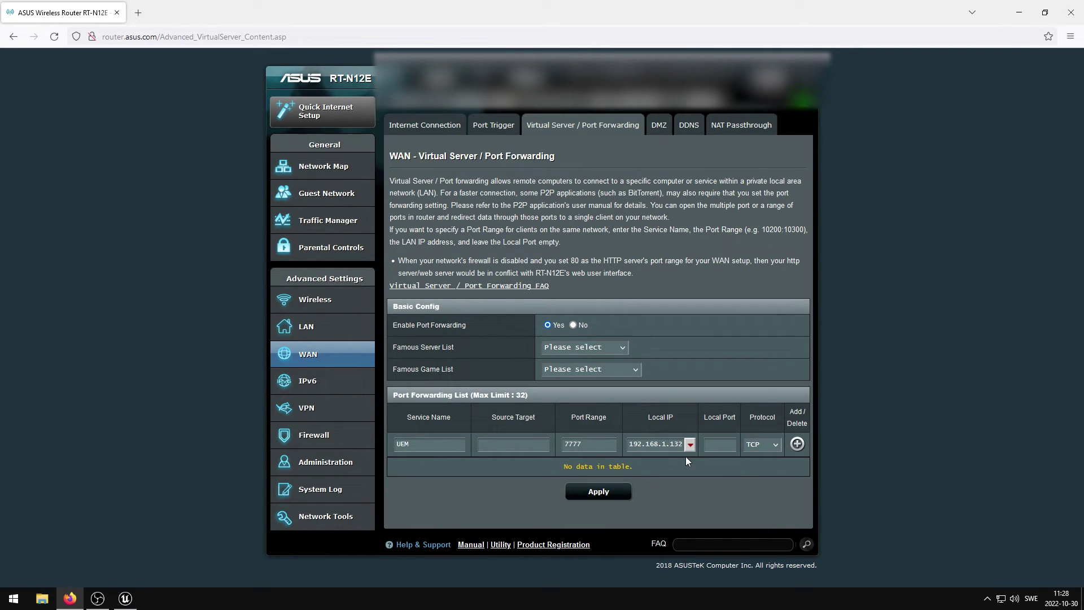
pyautogui.press('super+r')
# Step: Run ipconfig in Command Prompt and copy the IPv4 address 192.168.1.132
pyautogui.press('Return')
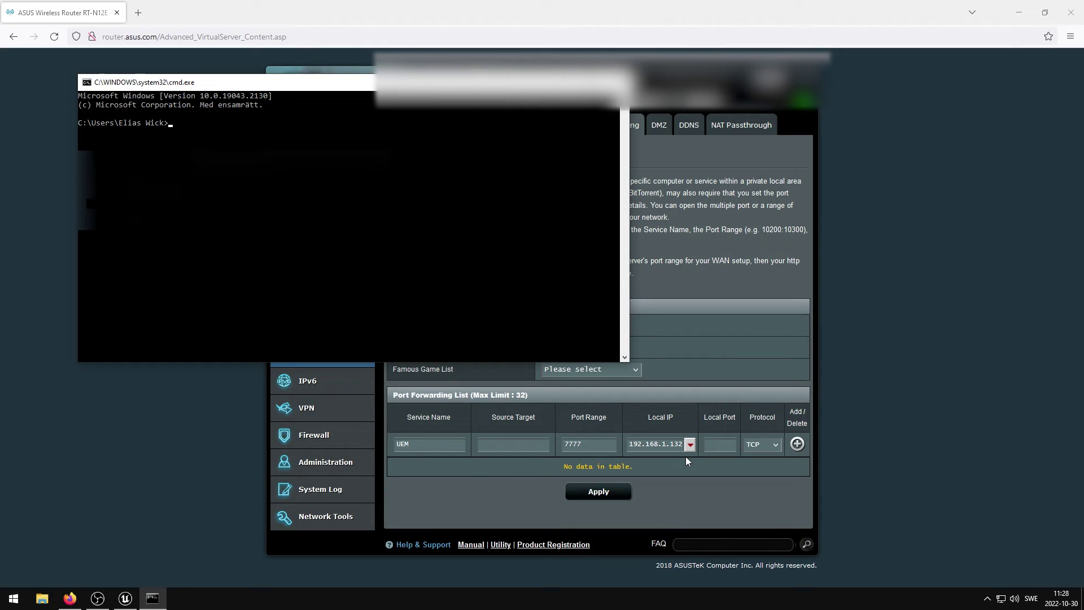
pyautogui.write('opconfig')
pyautogui.press('Return')
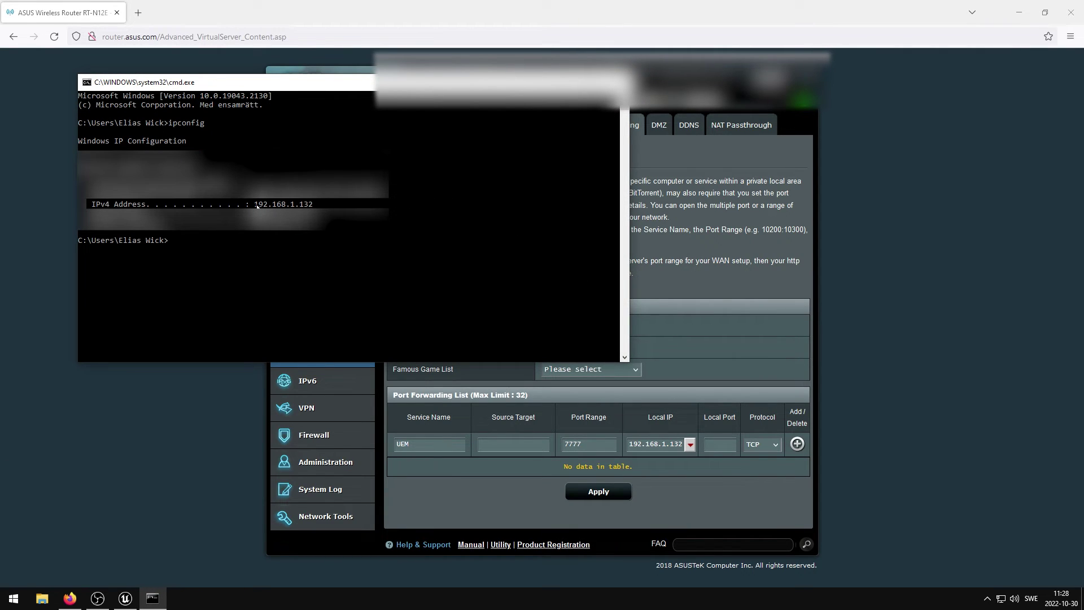
pyautogui.moveTo(254, 204); pyautogui.dragTo(313, 205)
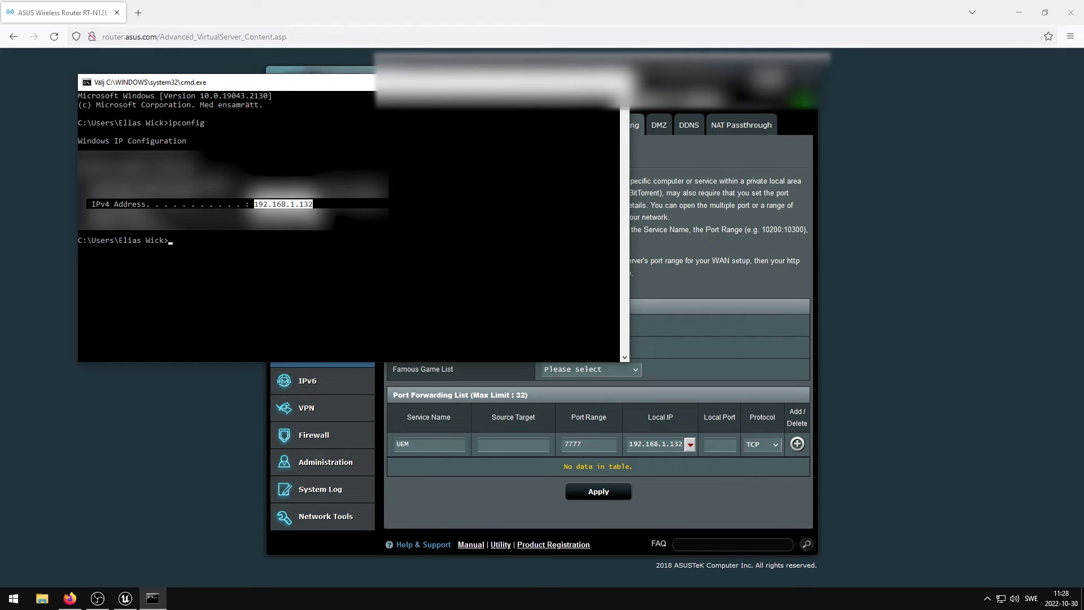
pyautogui.hotkey('ctrl', 'c')
# Step: Set the UEM rule's protocol to BOTH, add it to the forwarding list, and apply
pyautogui.click(617, 82)
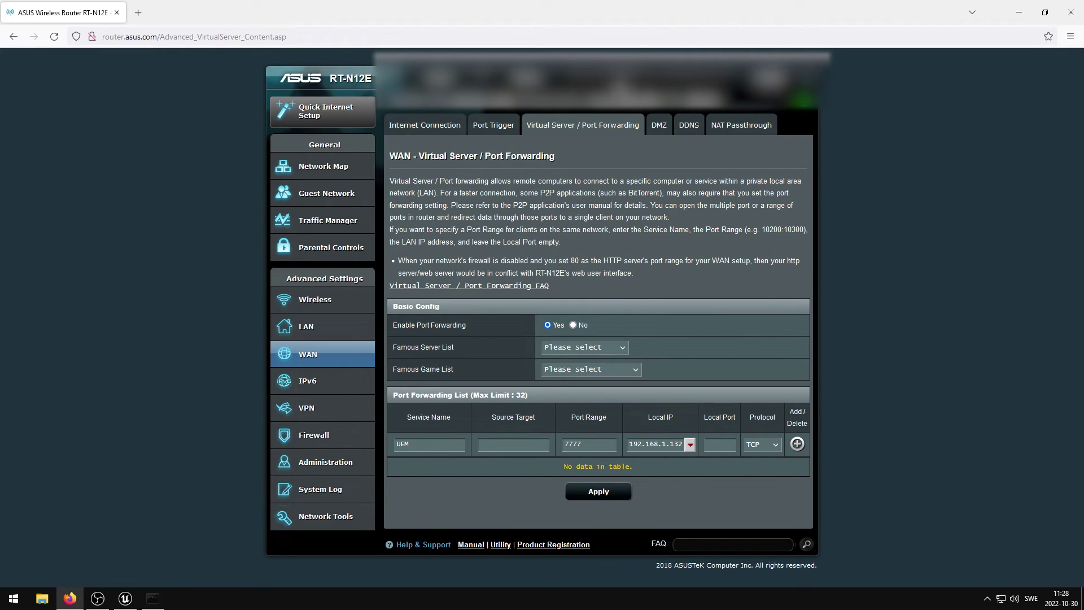
pyautogui.click(660, 445)
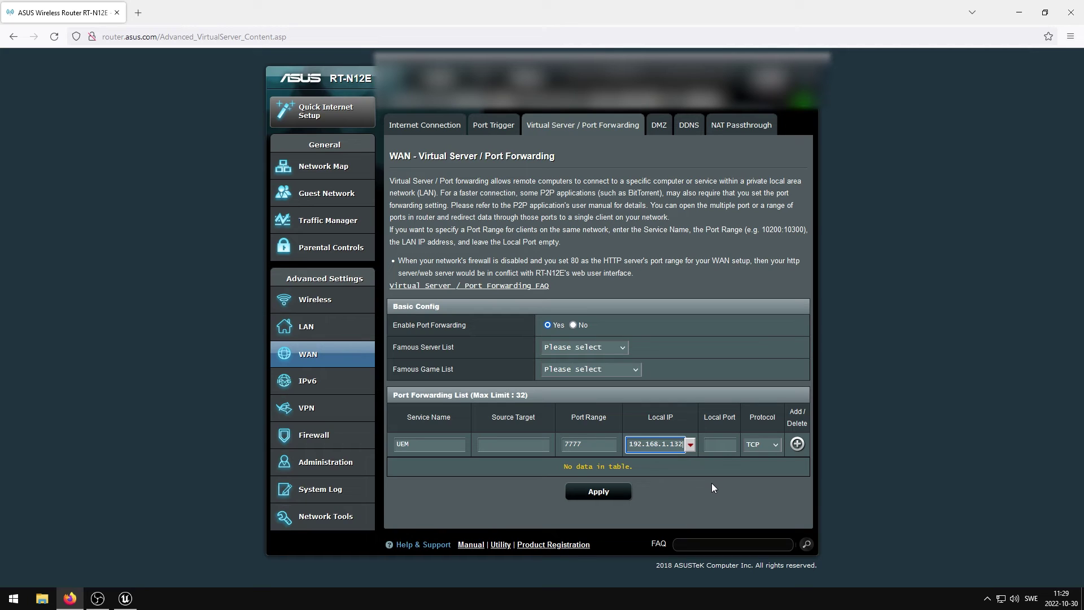
pyautogui.click(766, 449)
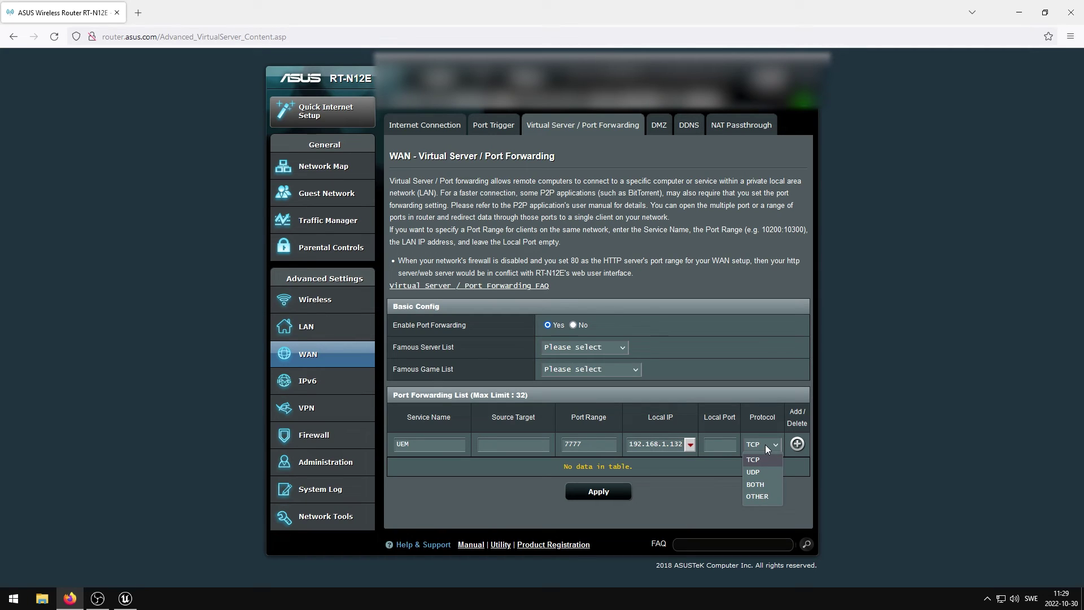
pyautogui.click(756, 485)
pyautogui.click(797, 444)
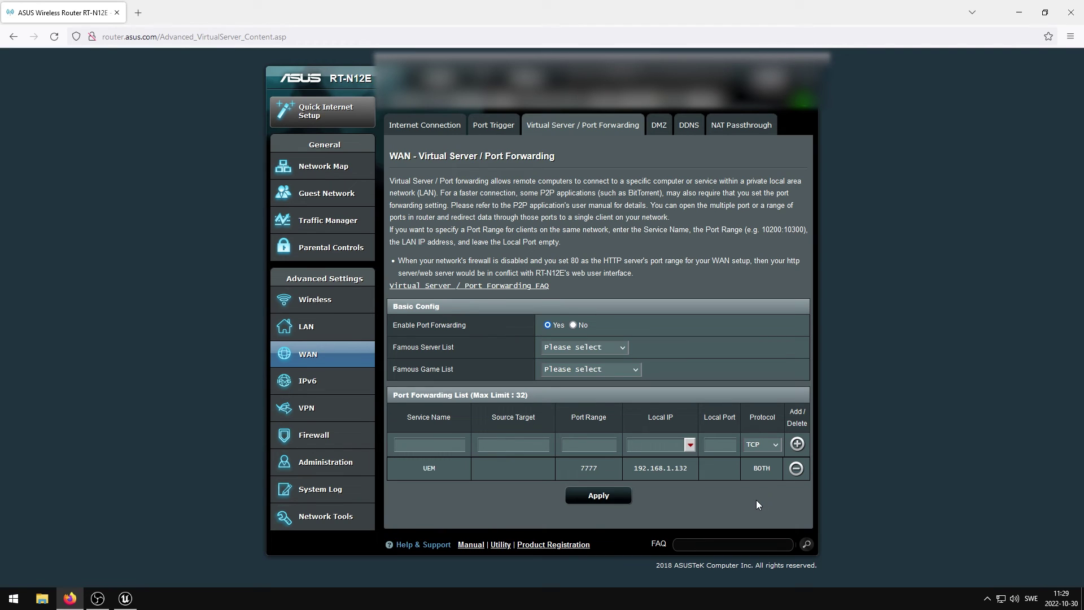
pyautogui.click(610, 497)
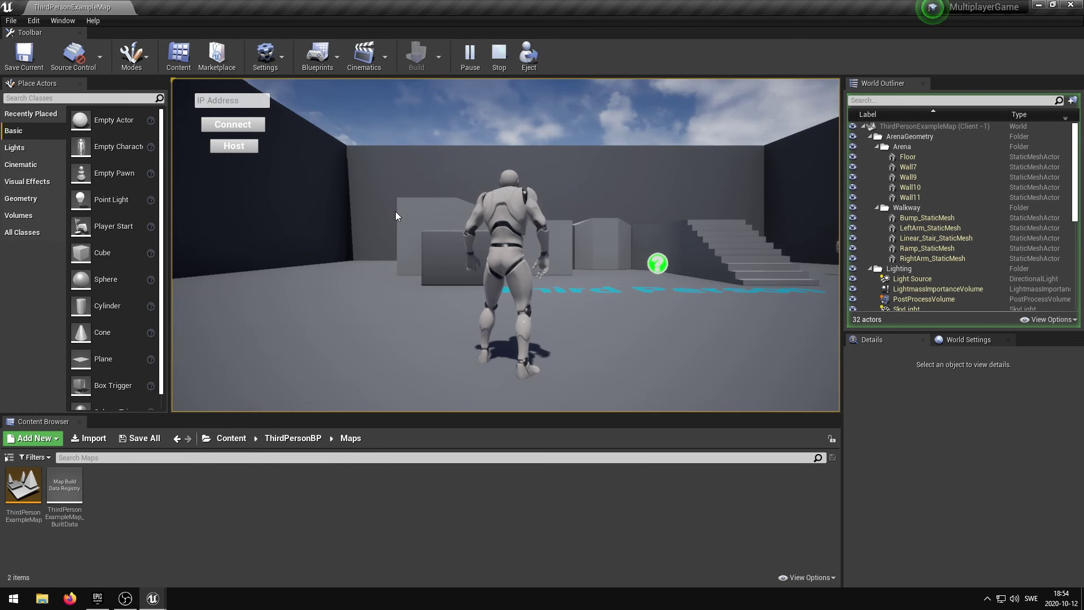
# Step: Take control of the game preview and run the character forward with W
pyautogui.click(395, 211)
pyautogui.press('w')
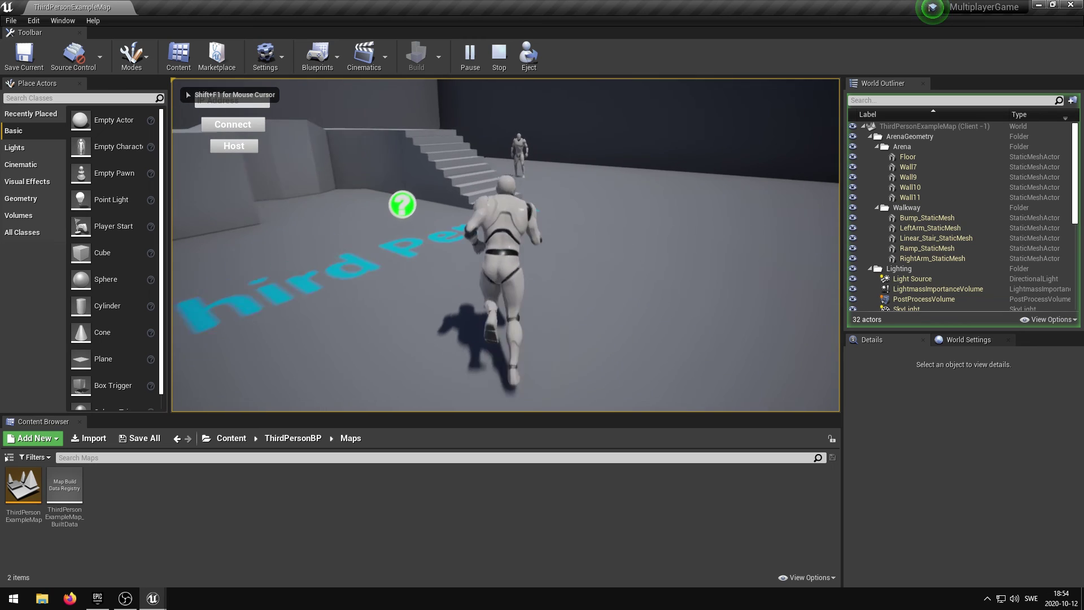